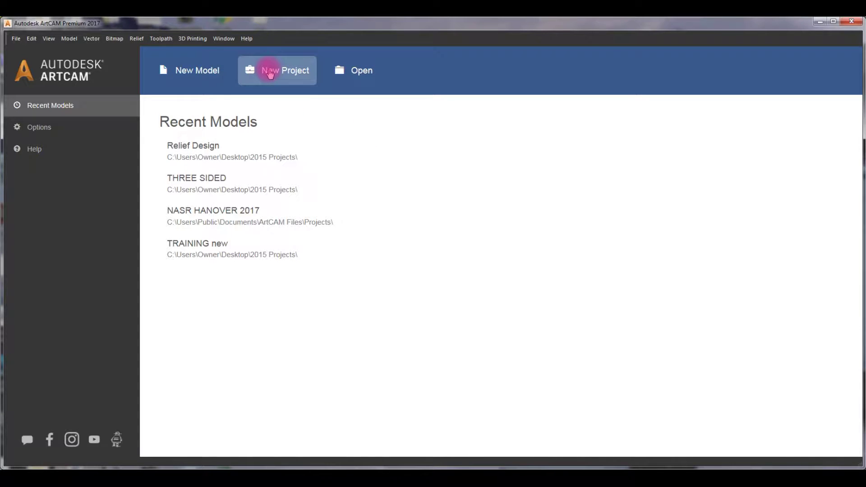
- Create a new project and save it as HOW TO SIZE in the 2015 Projects folder
click(270, 72)
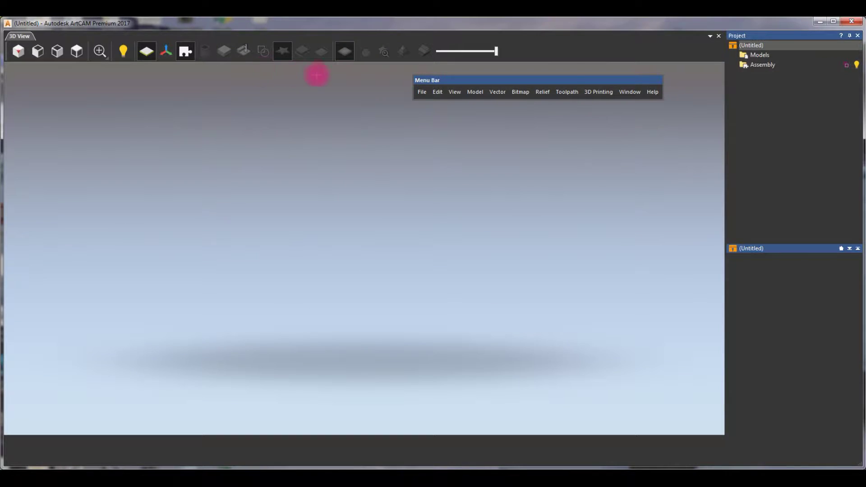
click(21, 26)
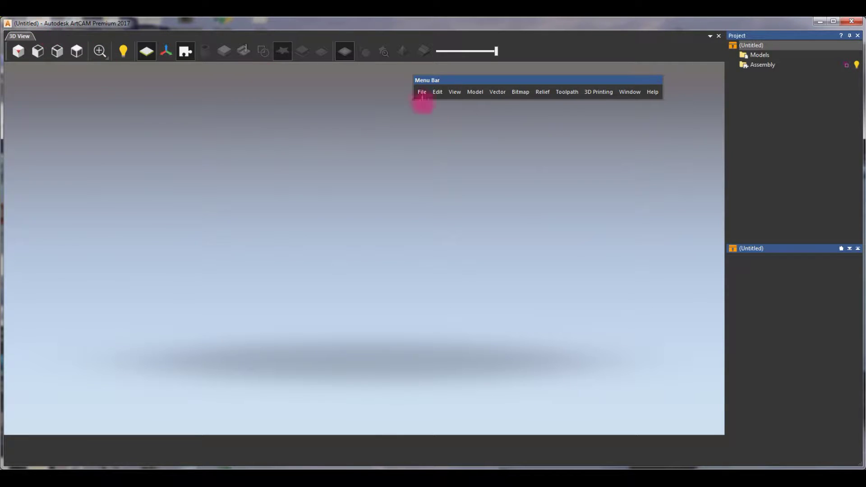
drag(484, 80, 76, 21)
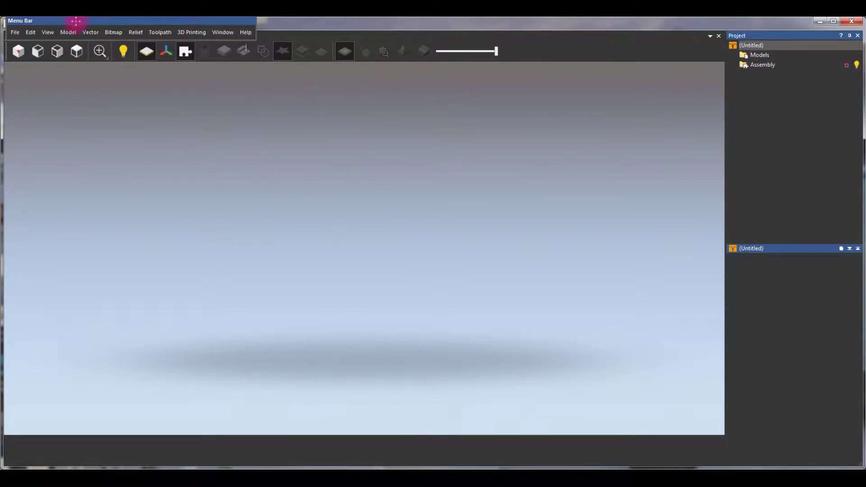
click(15, 32)
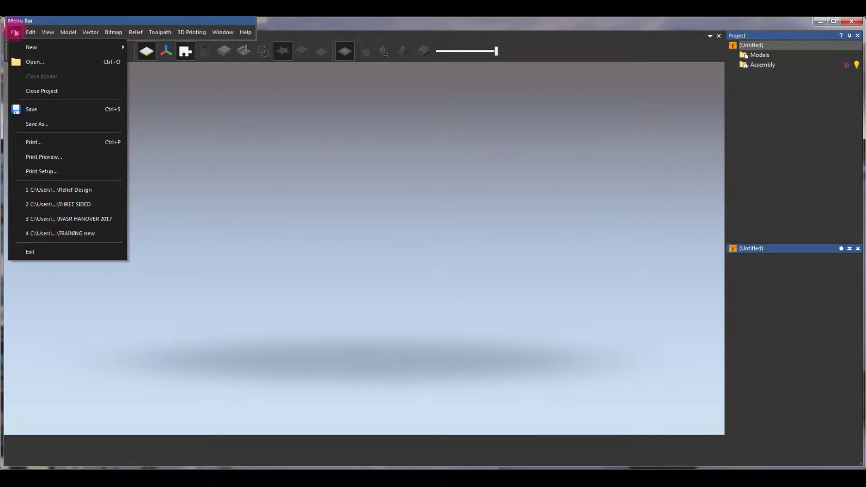
click(39, 123)
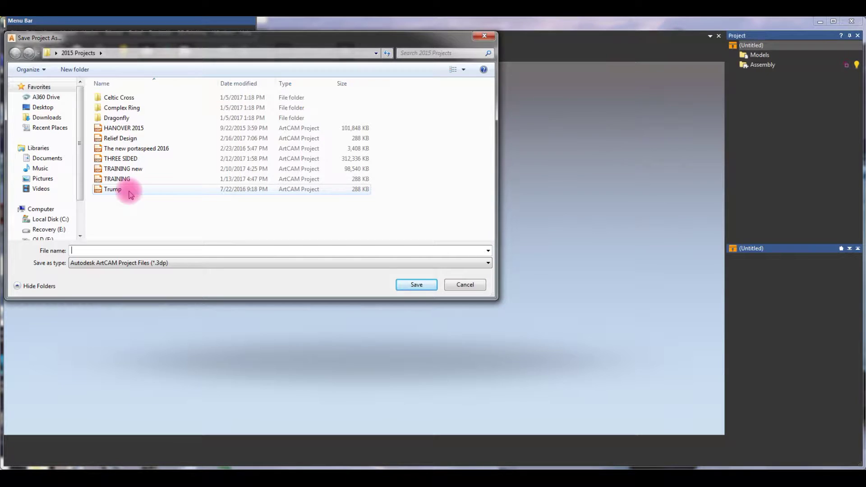
text(HOW )
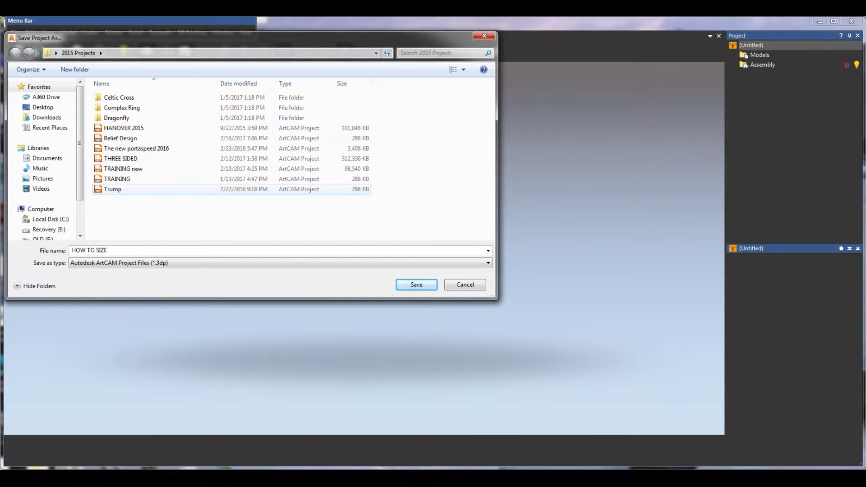
text(TO SIZE)
key(Return)
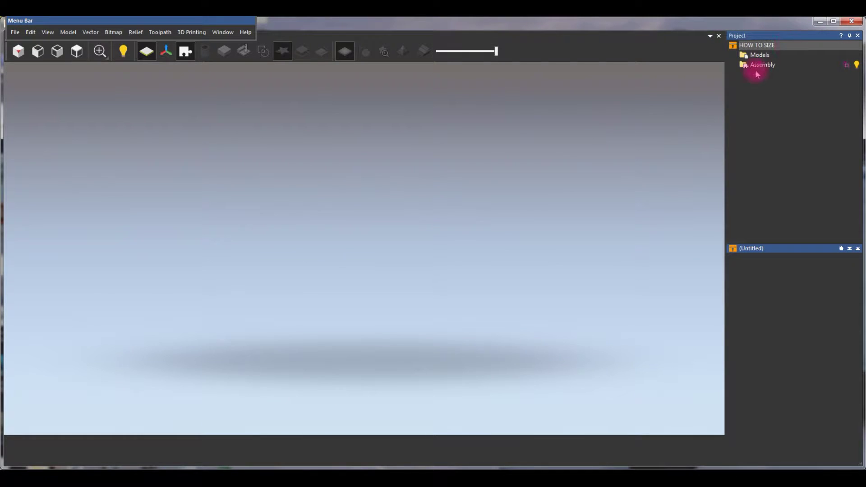
- Create a rotary shank model named RING SIZE with the American standard, size 10 and a width of 8 mm
click(763, 57)
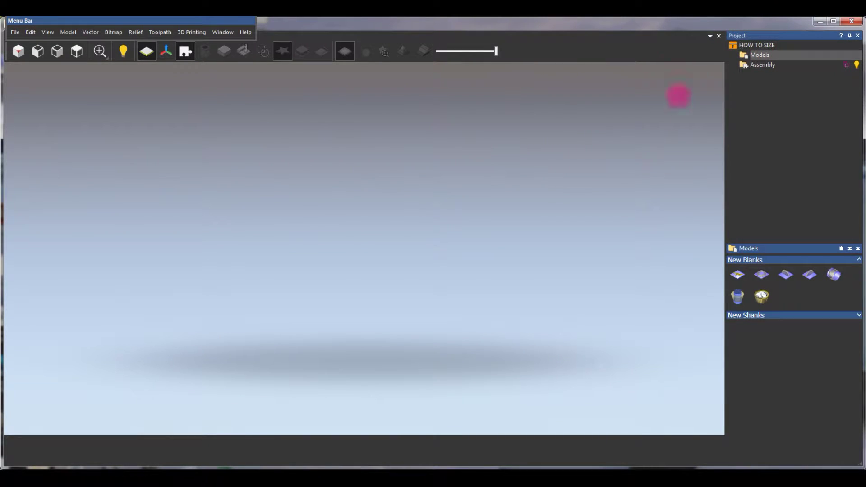
click(835, 275)
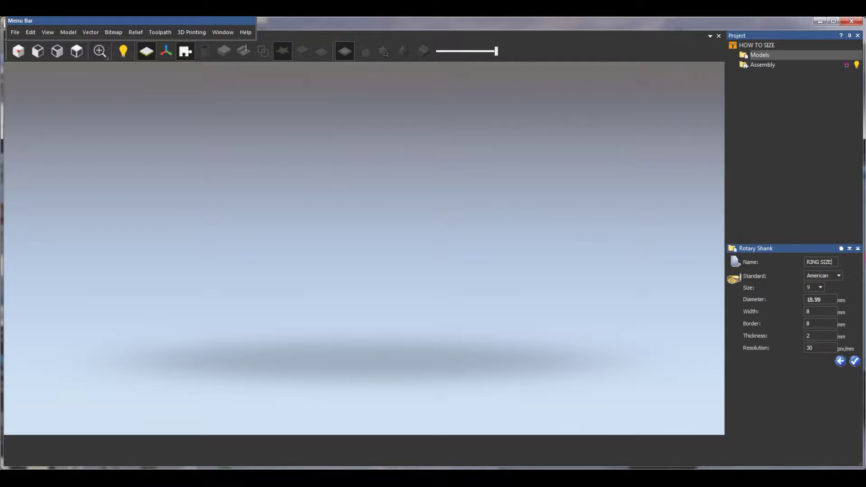
click(839, 276)
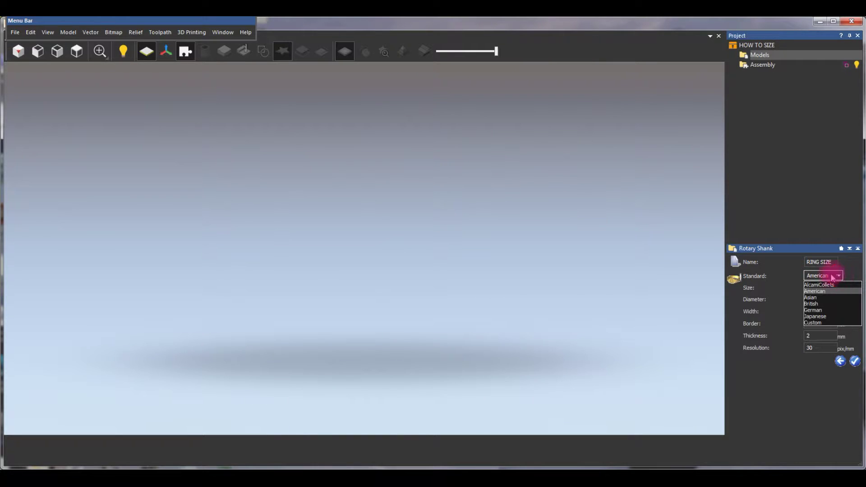
click(832, 291)
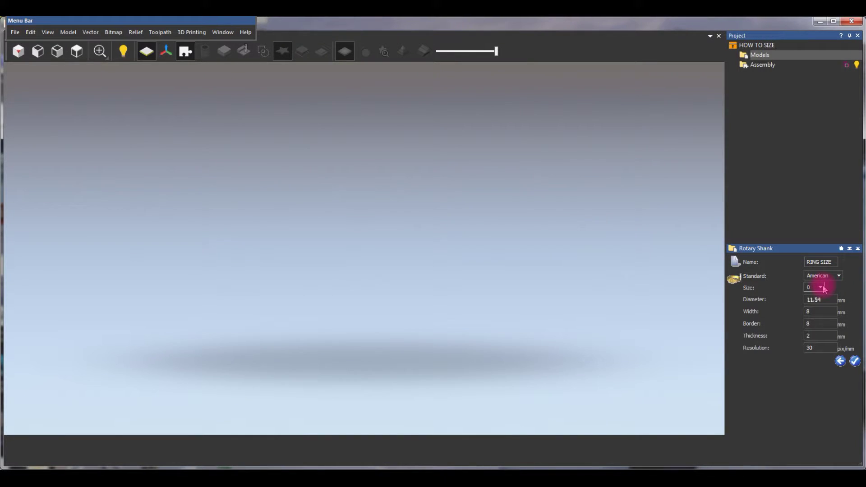
click(823, 288)
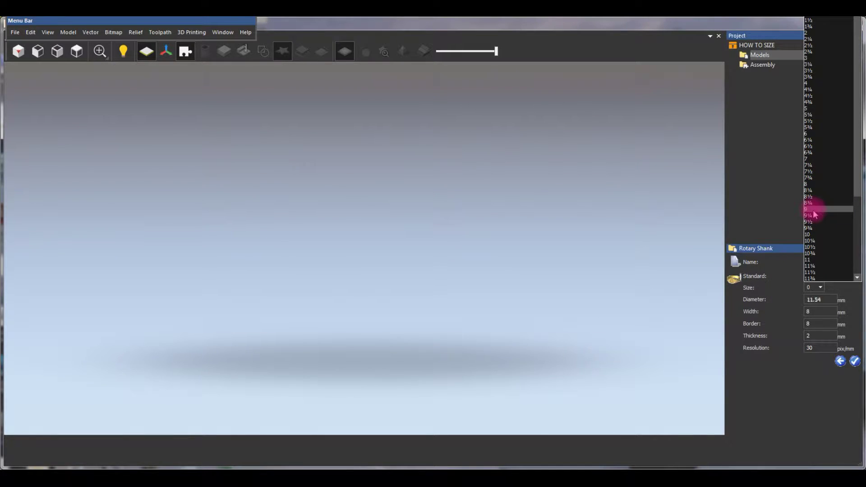
click(817, 235)
click(816, 300)
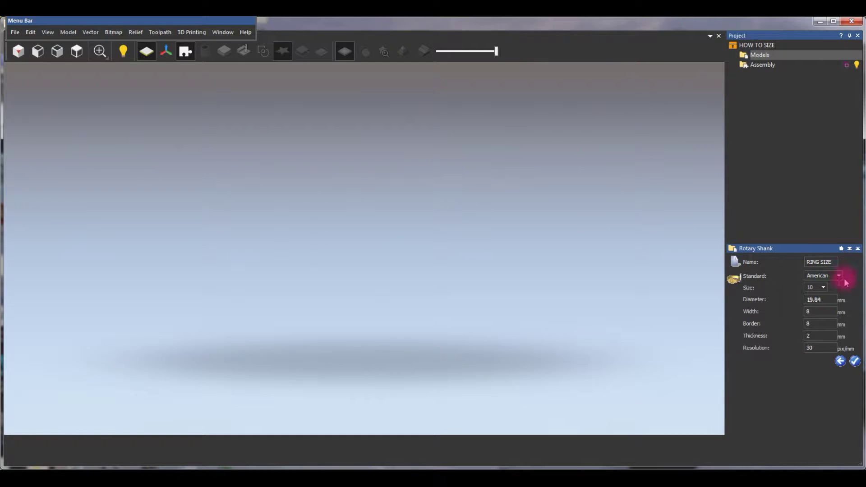
click(814, 311)
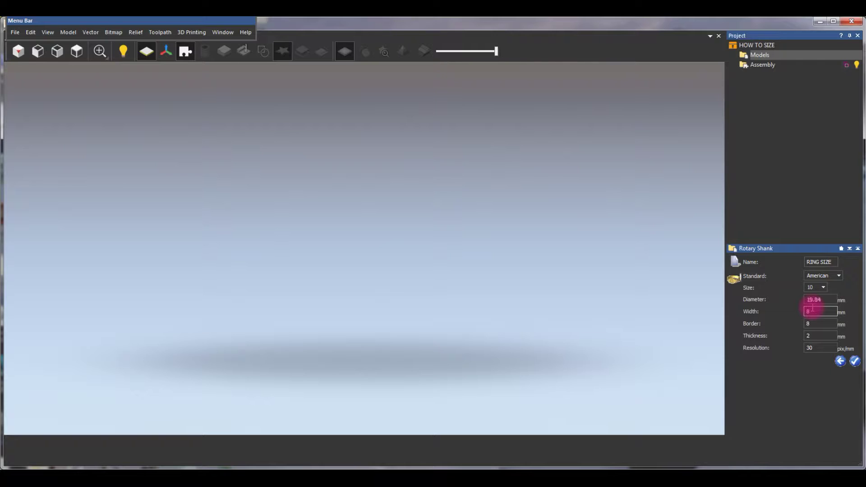
click(856, 361)
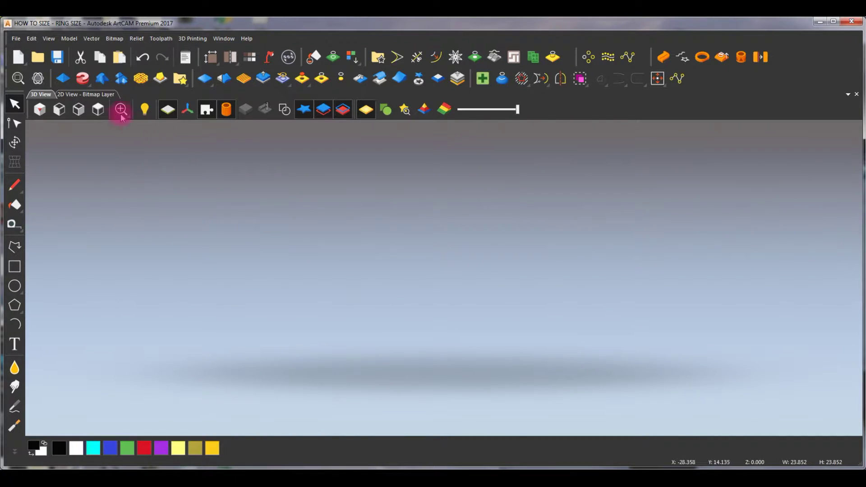
- Draw a rectangle 82 mm wide and 8 mm high across the full length of the shank blank in 2D
click(88, 94)
scroll(493, 249, down, 2)
scroll(490, 270, up, 2)
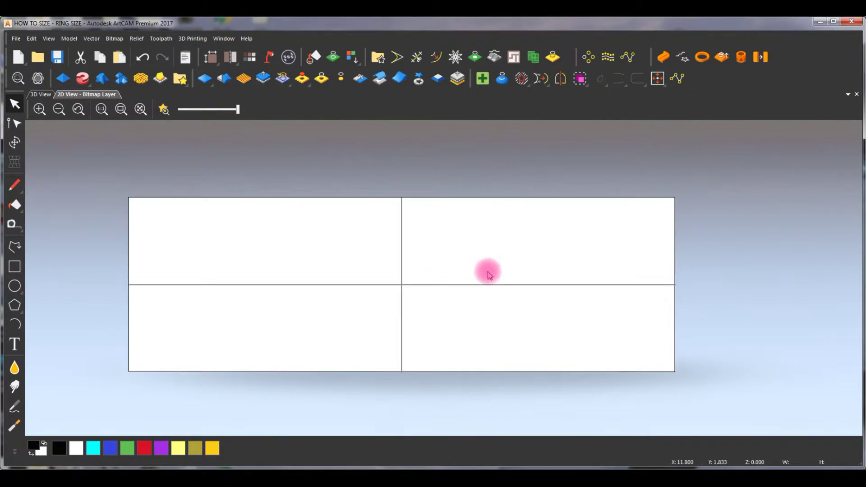
click(14, 267)
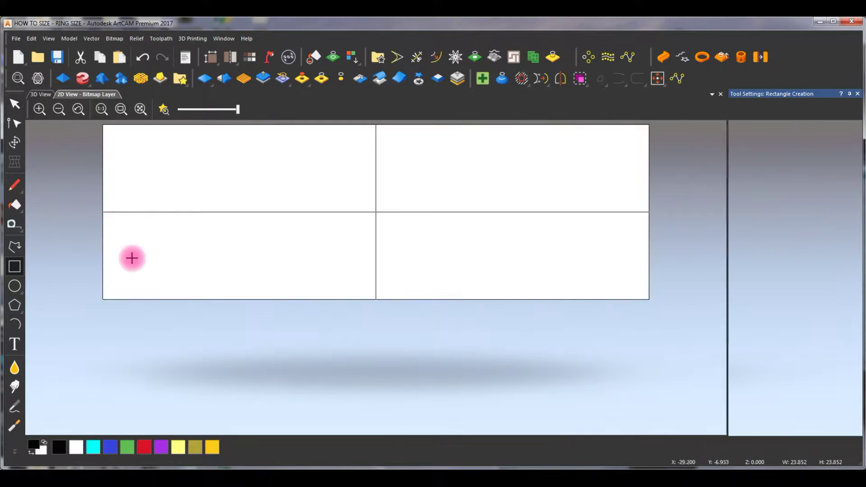
drag(87, 192, 686, 241)
click(786, 169)
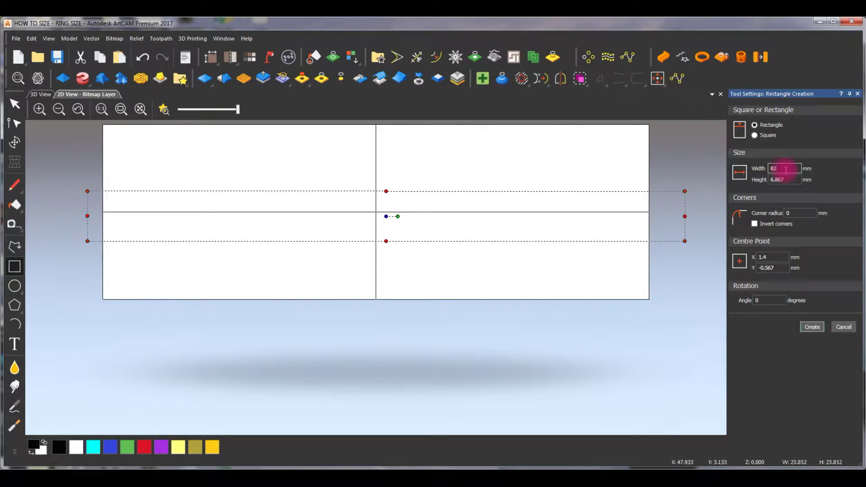
drag(787, 181, 670, 186)
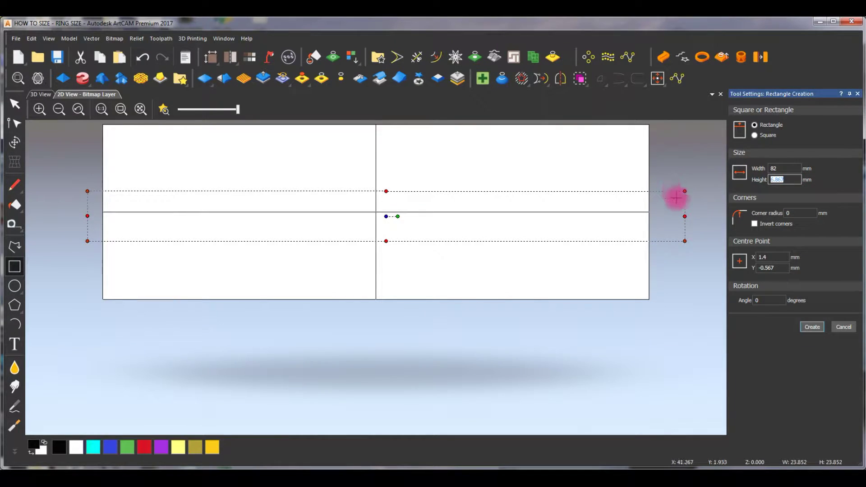
text(8)
click(812, 328)
click(850, 328)
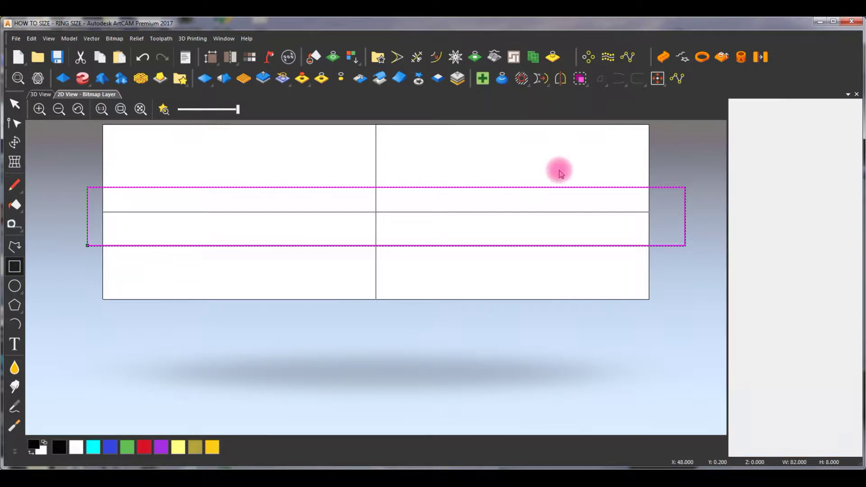
- Move the rectangle so that it sits around the blank's horizontal centre line and overhangs both ends
click(503, 148)
click(424, 187)
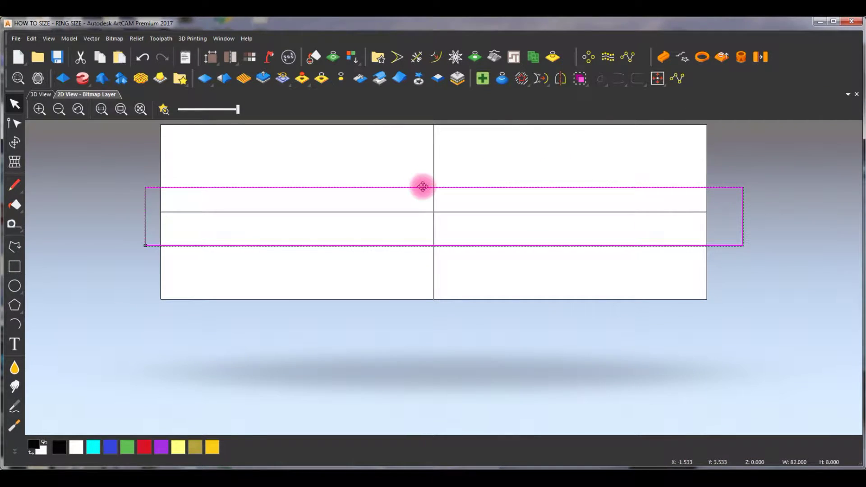
drag(423, 188, 413, 183)
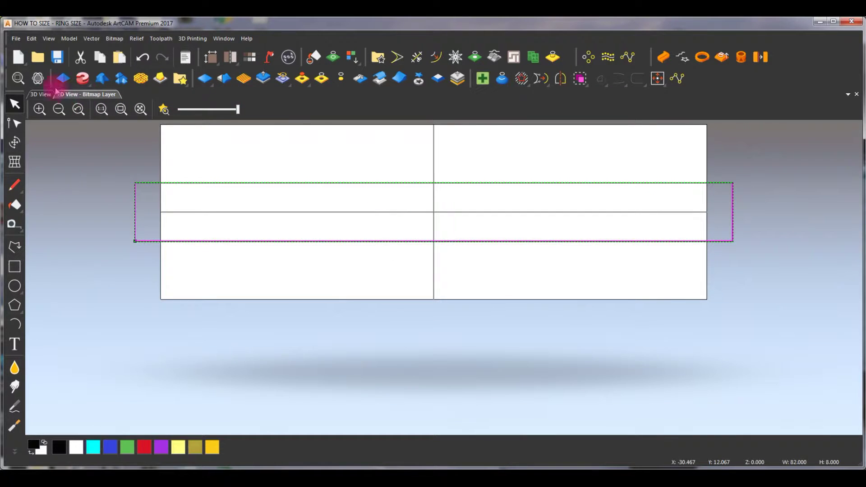
- Add a flat plane relief with a start height of 2 mm from the rectangle to form the ring band
click(40, 94)
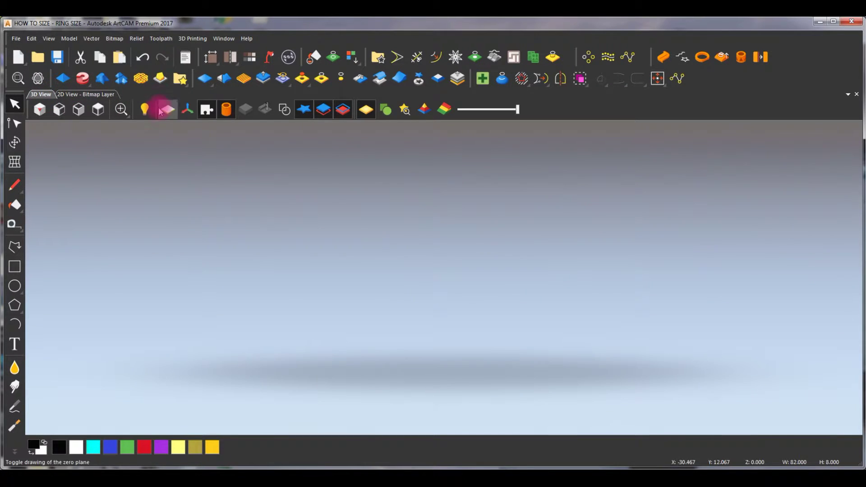
key(F12)
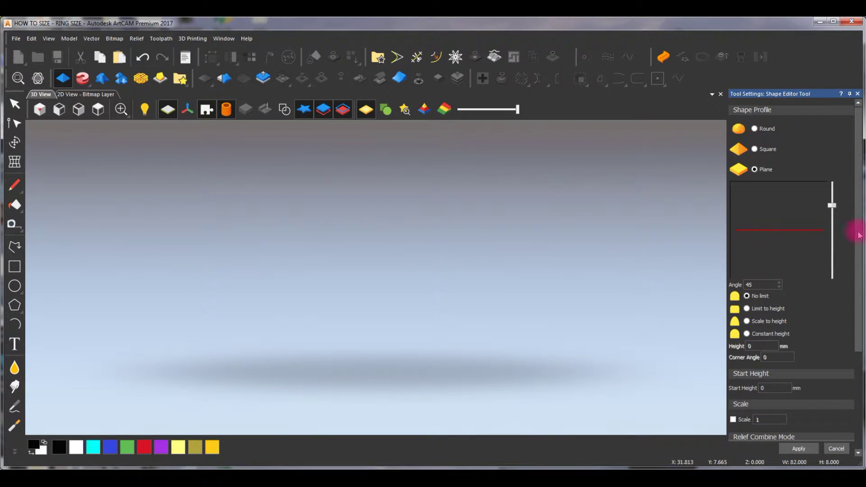
scroll(859, 235, down, 5)
click(780, 303)
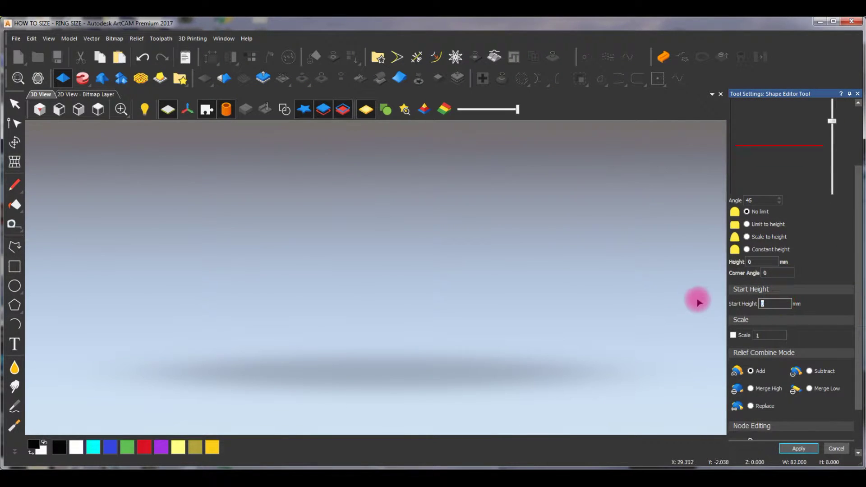
text(2)
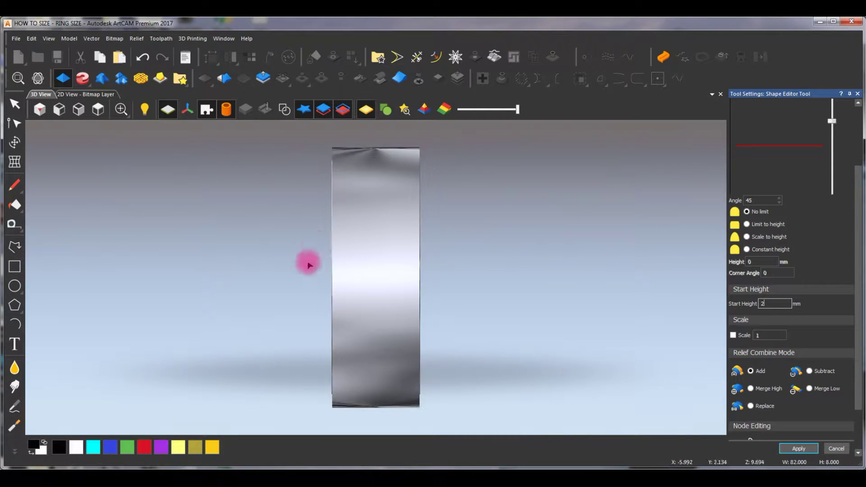
drag(314, 341, 575, 333)
click(799, 449)
click(837, 449)
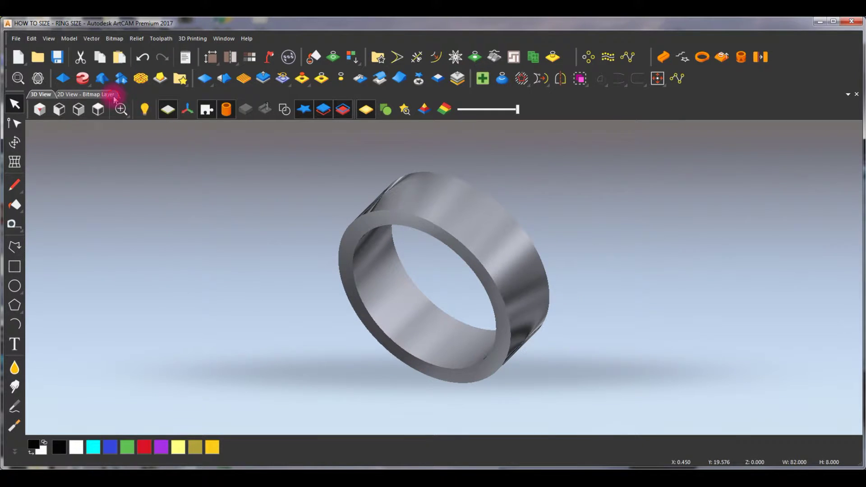
- Turn on the preview in 2D and examine the rectangle's placement on the blank
click(113, 95)
click(164, 109)
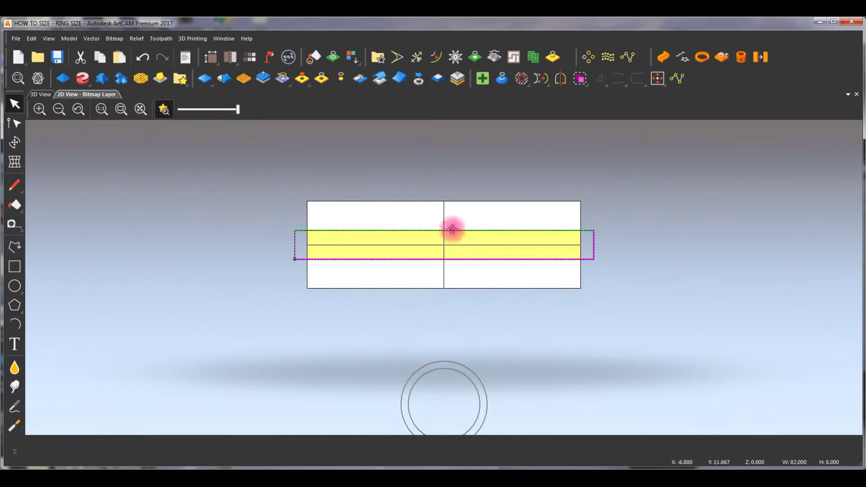
click(451, 227)
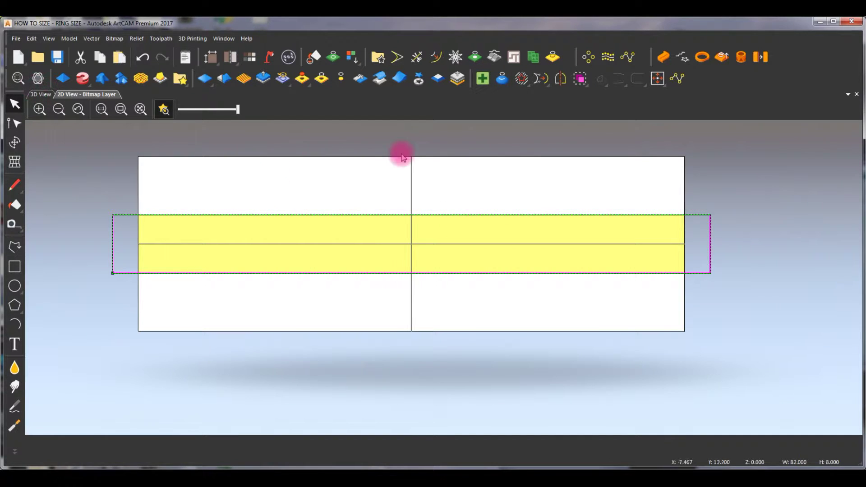
- Create a triangle mesh of the ring closed with a flat plane at 0.001 mm tolerance, and add it to the project as RING SIZE
click(48, 95)
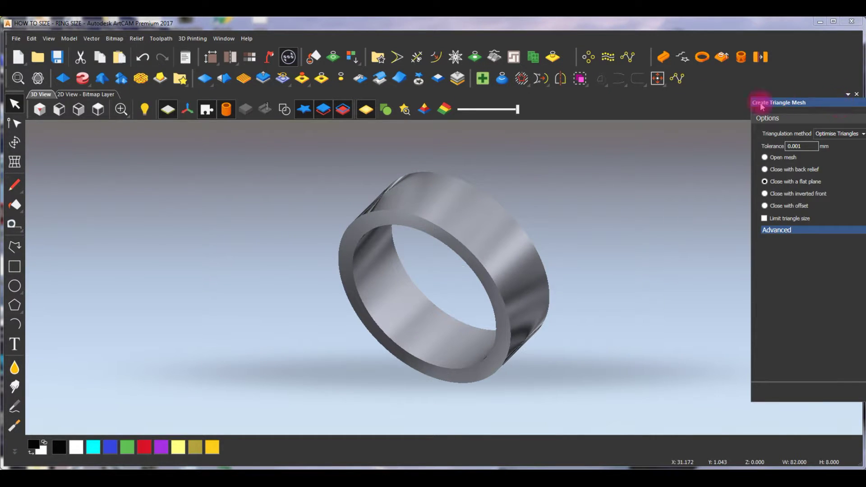
drag(762, 105, 725, 97)
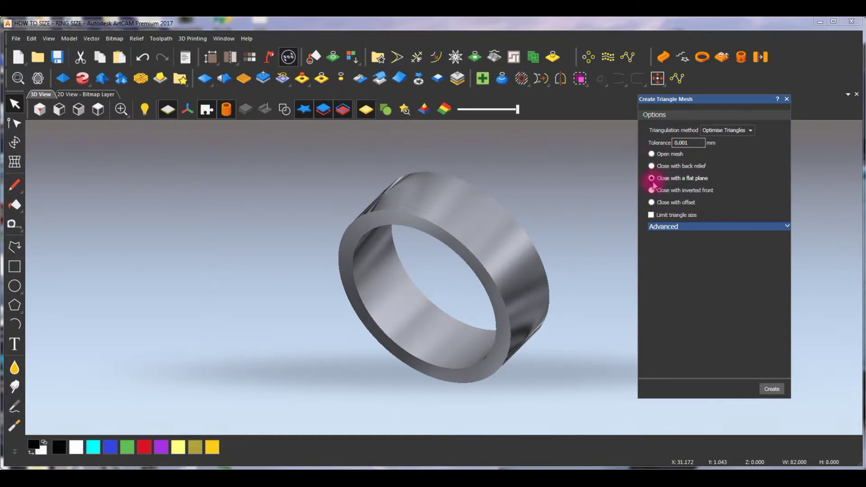
click(772, 389)
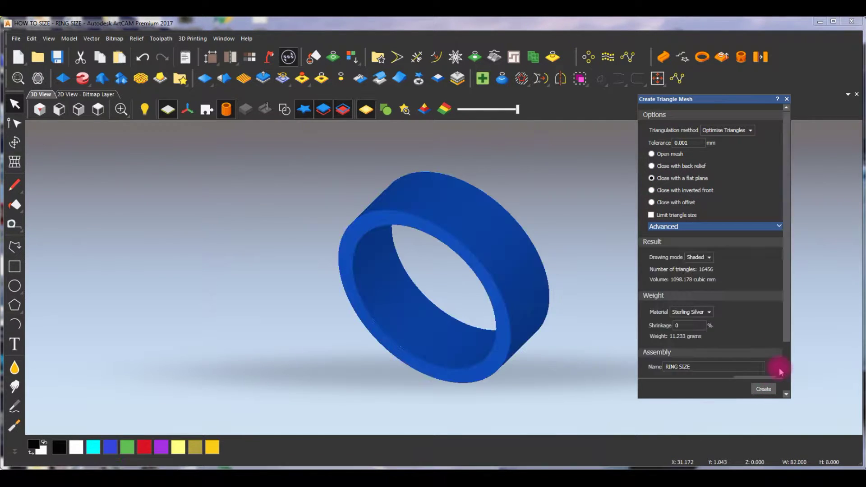
scroll(788, 334, down, 2)
click(706, 331)
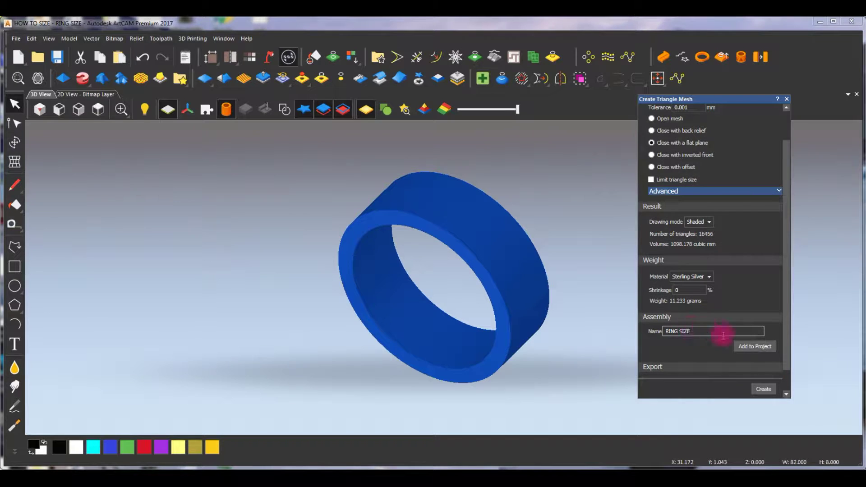
click(762, 347)
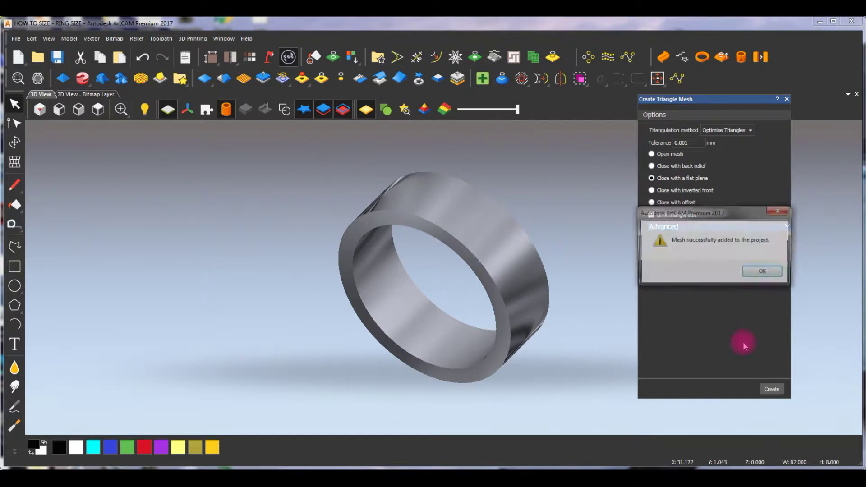
click(762, 271)
click(788, 99)
drag(528, 188, 482, 252)
scroll(482, 252, down, 2)
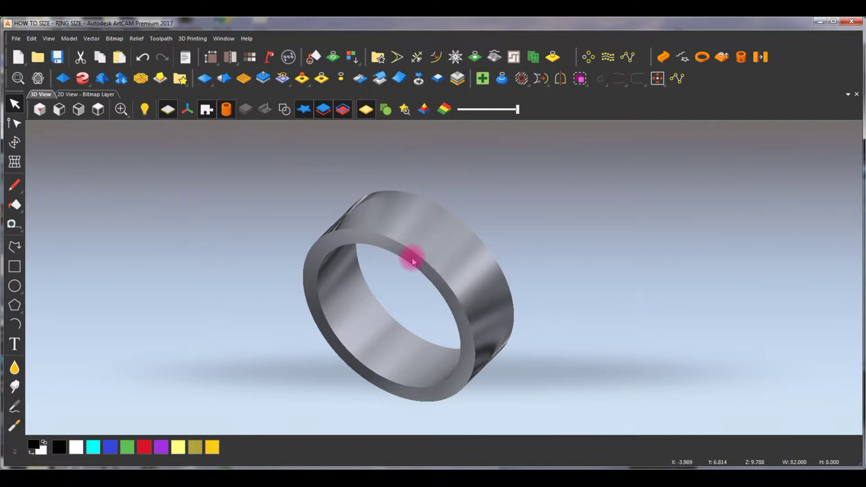
- Show the project tree, undock it and select the Assembly that contains the ring
drag(412, 262, 412, 303)
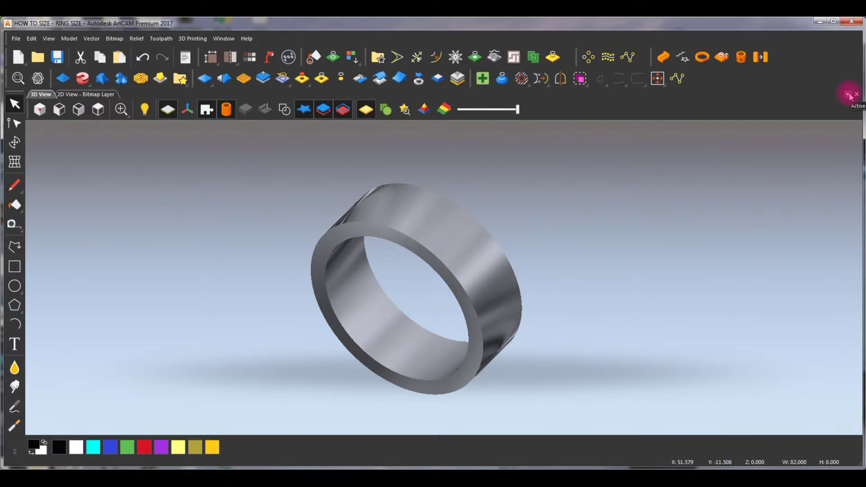
right_click(851, 73)
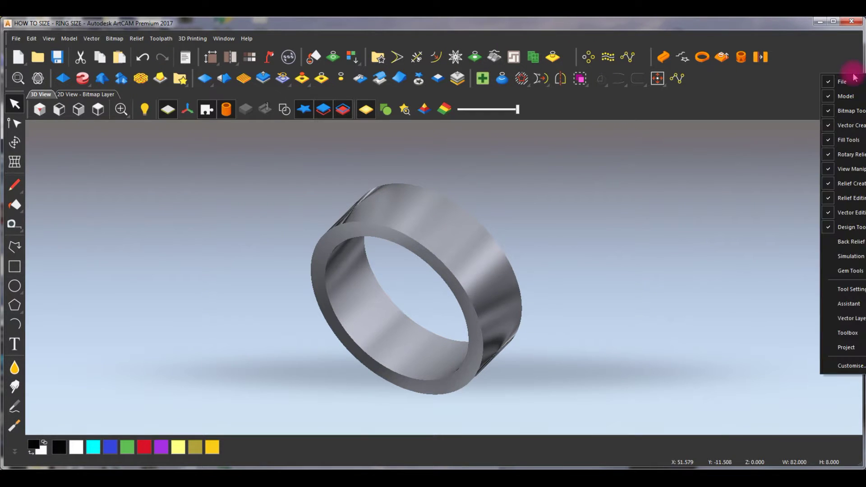
click(837, 347)
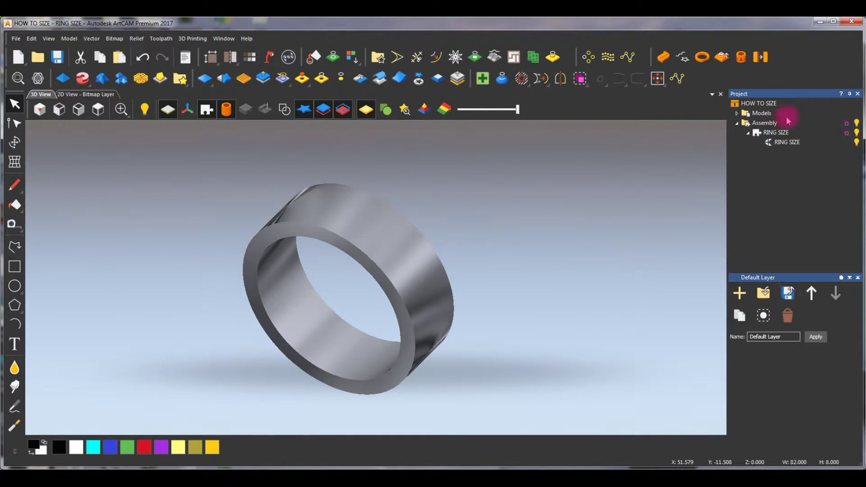
click(767, 123)
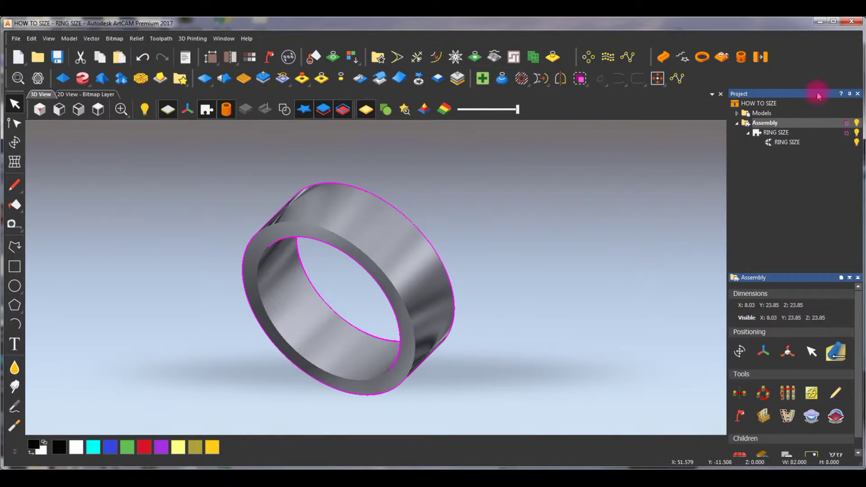
drag(819, 96, 819, 89)
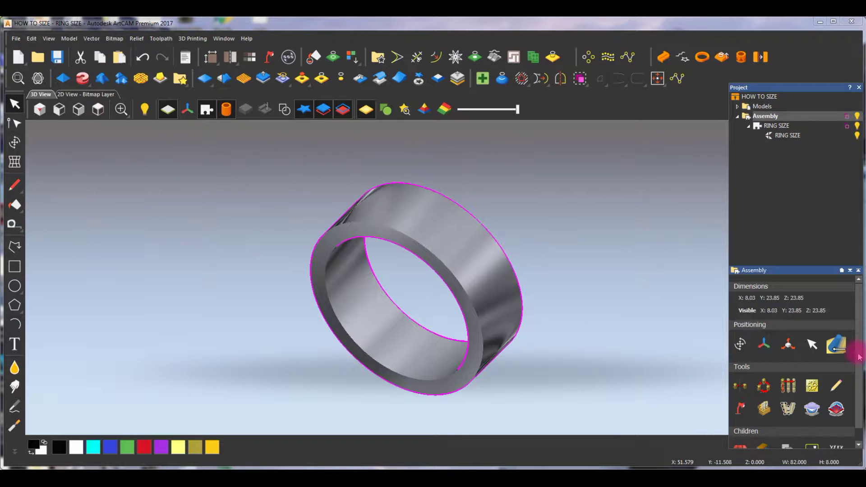
- Browse the component library's Shanks (for 4mm Settings) and Simple ring shanks (flat) collections
scroll(859, 357, down, 1)
click(764, 437)
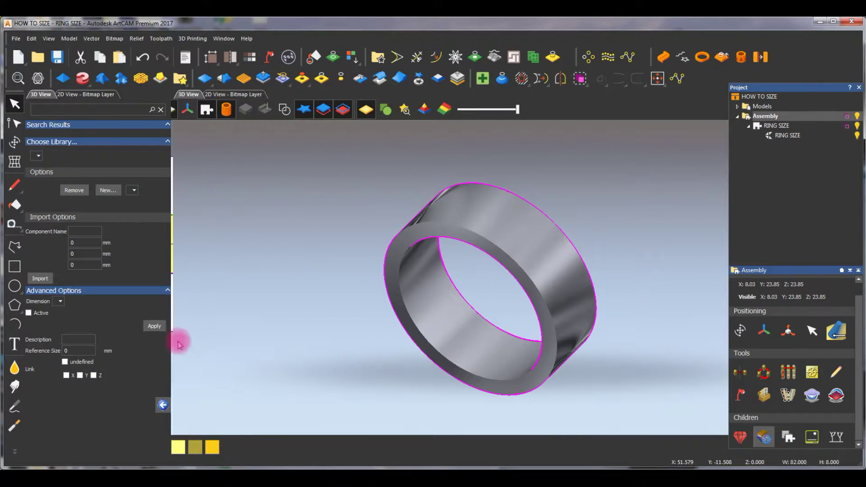
click(154, 140)
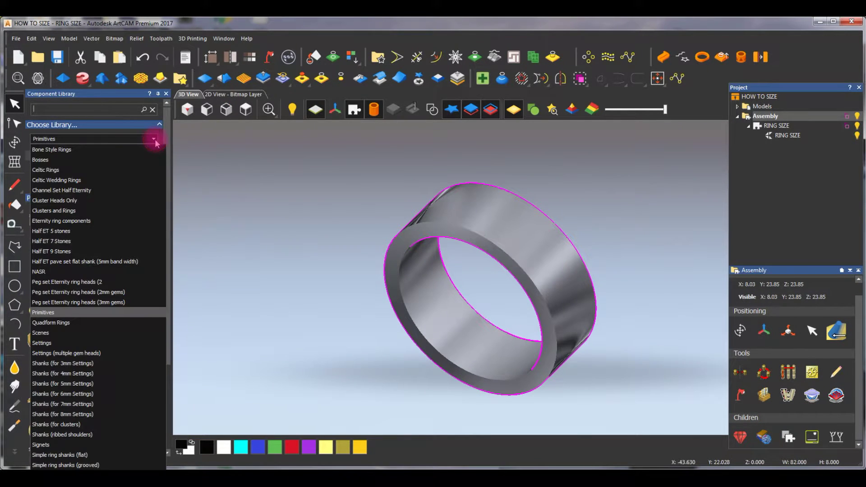
click(63, 374)
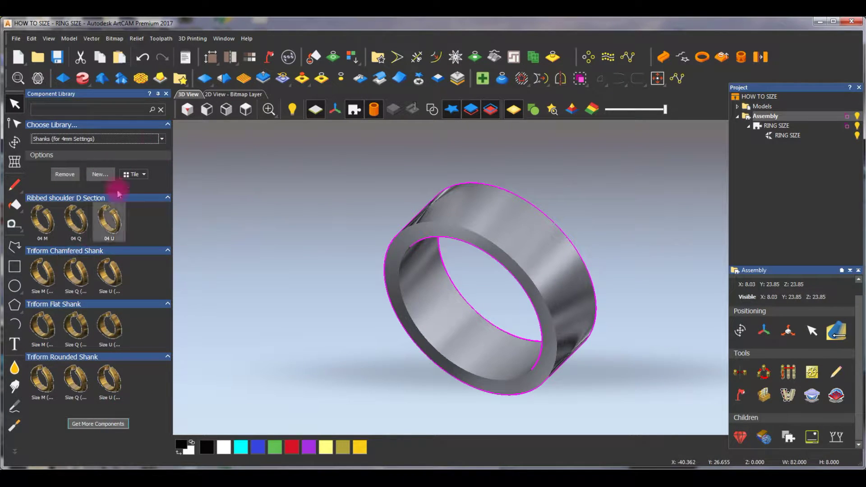
click(161, 138)
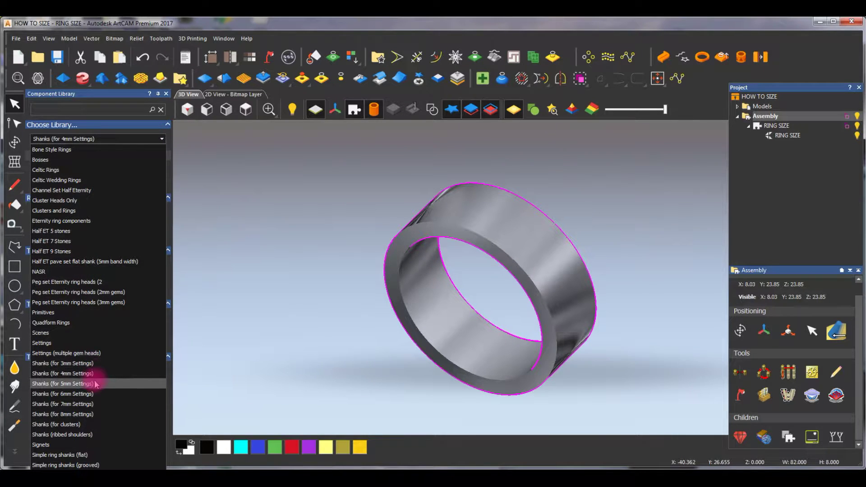
click(72, 456)
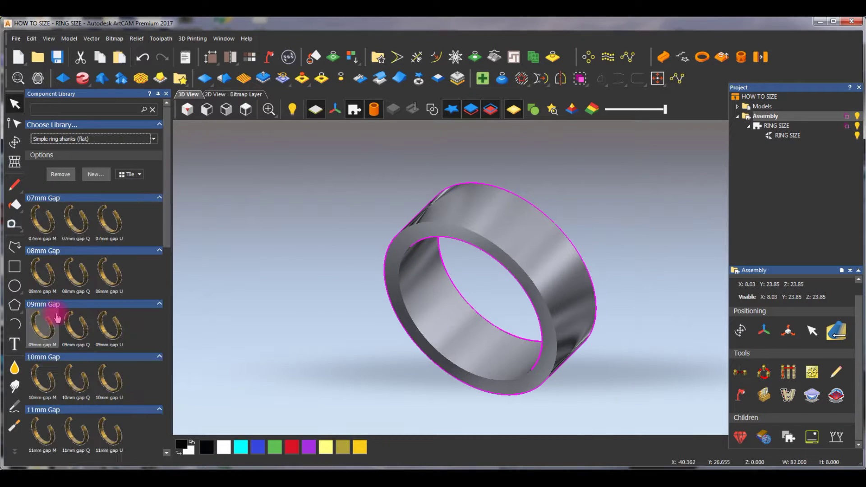
- Examine the import options of the 07mm gap M shank, including its size list, diameter and width, and close the component library
double_click(43, 221)
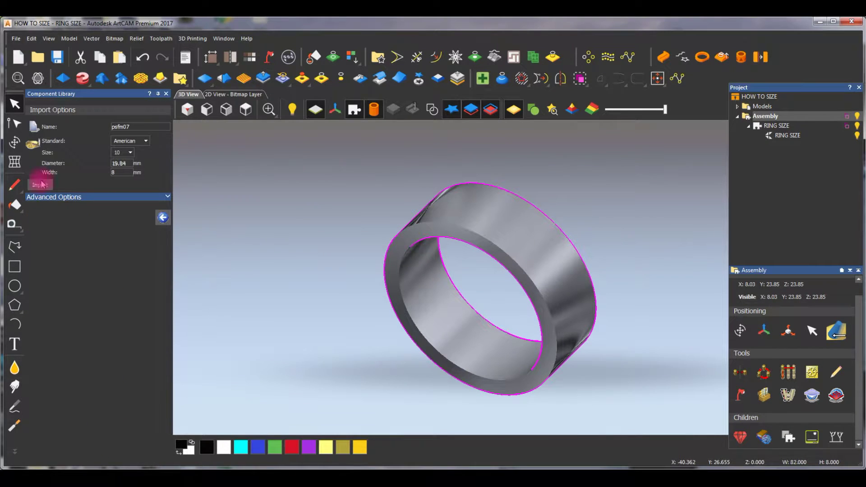
click(131, 153)
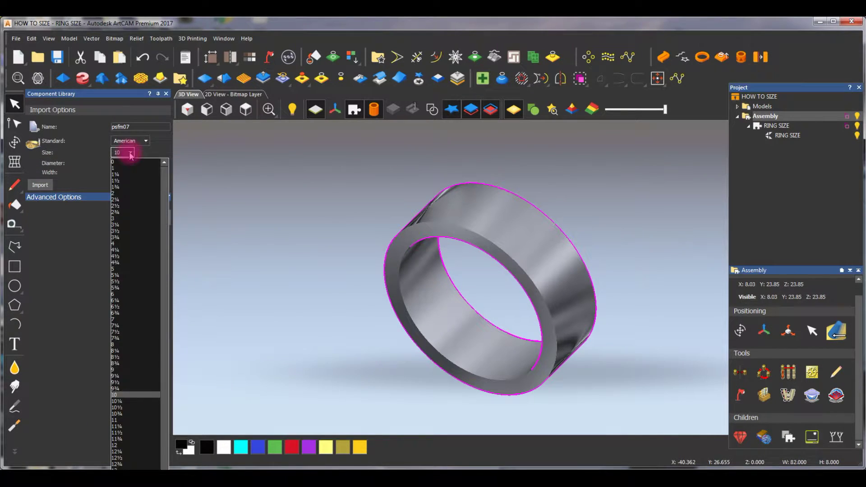
click(52, 186)
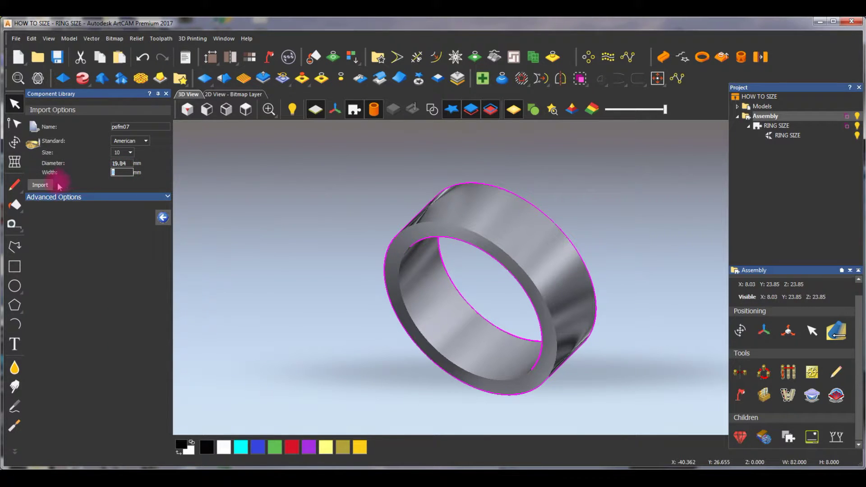
click(120, 163)
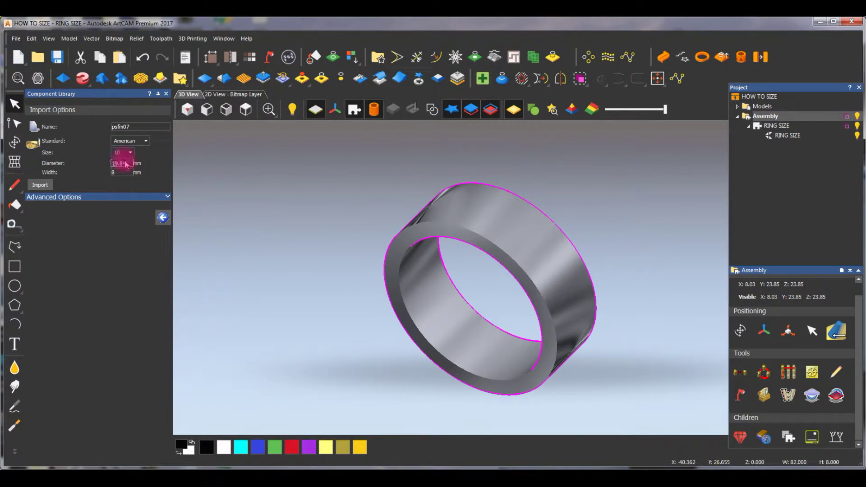
click(166, 94)
- Start exporting the assembly and browse from the Desktop to the ArtCAM Files folder
drag(481, 226, 487, 257)
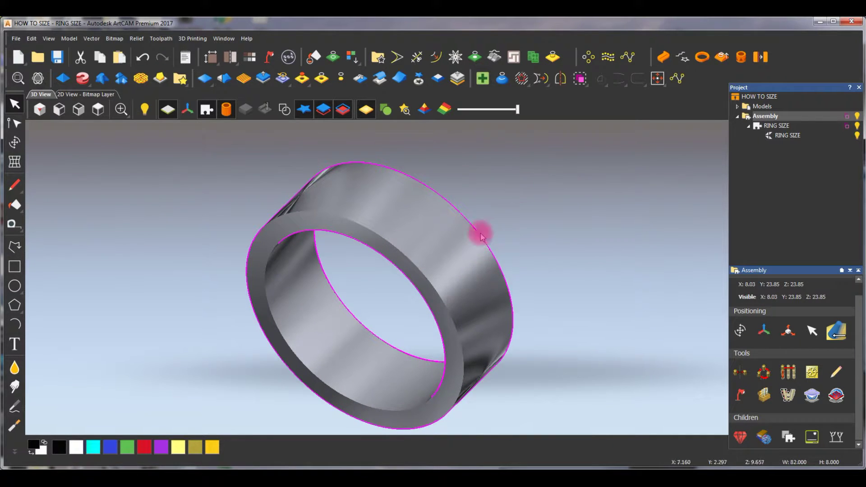
right_click(772, 120)
click(808, 155)
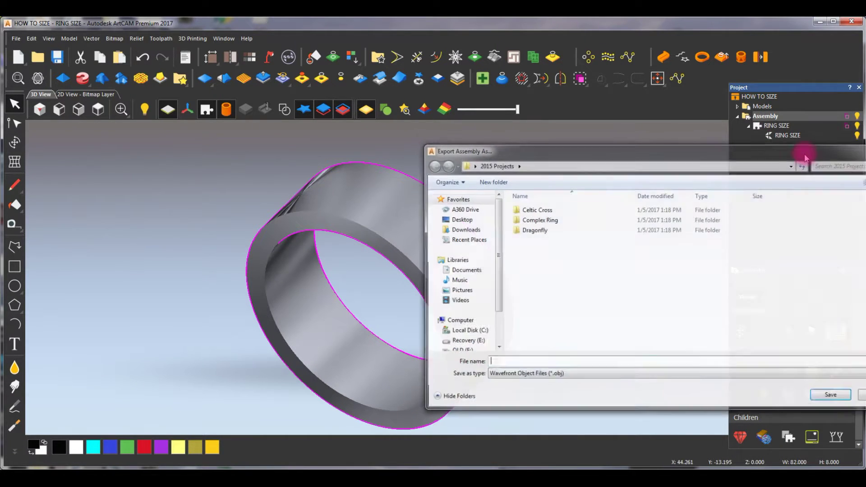
drag(725, 154, 510, 122)
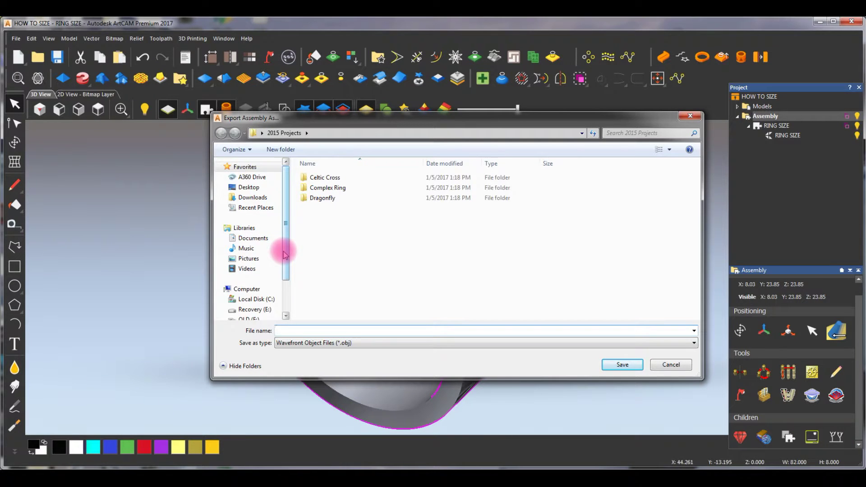
scroll(288, 251, down, 2)
scroll(284, 244, up, 2)
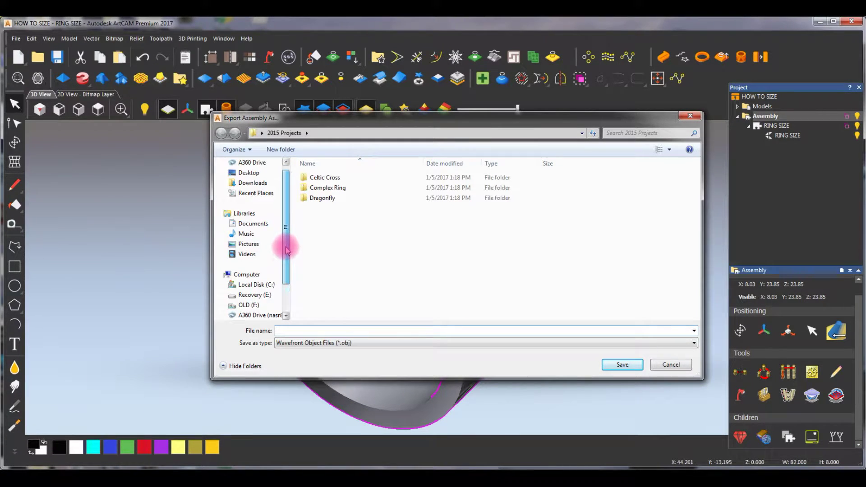
click(251, 188)
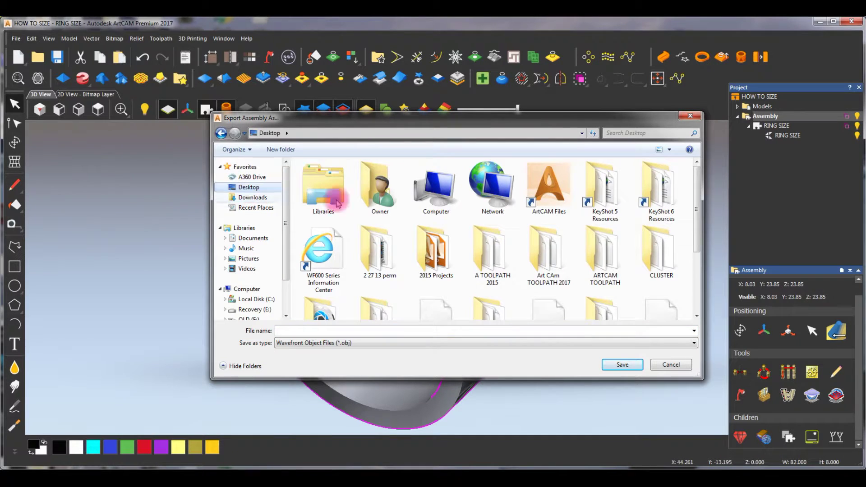
double_click(550, 196)
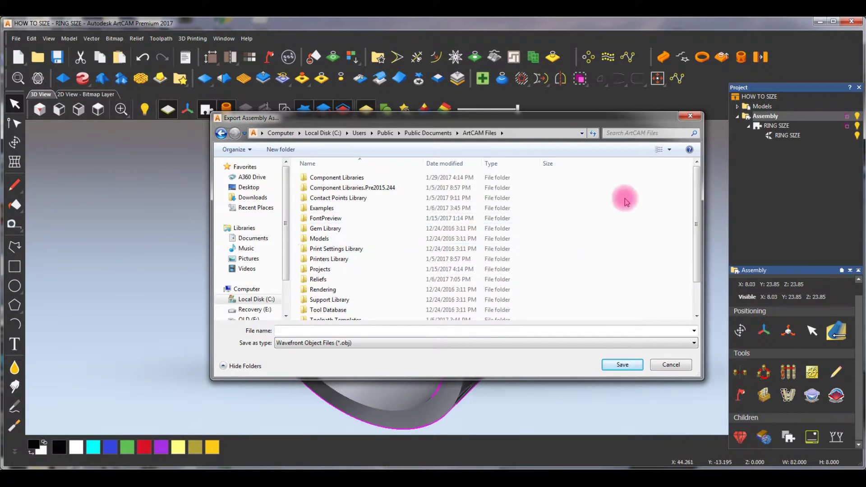
scroll(696, 220, down, 3)
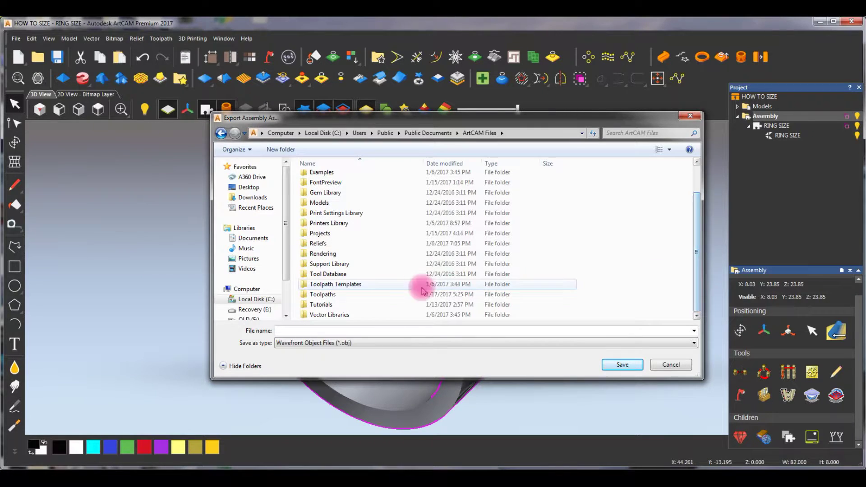
scroll(339, 280, up, 1)
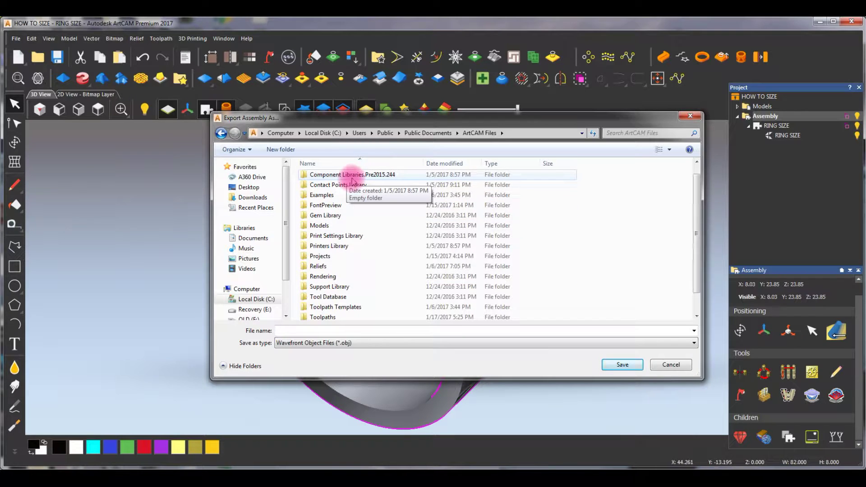
click(377, 178)
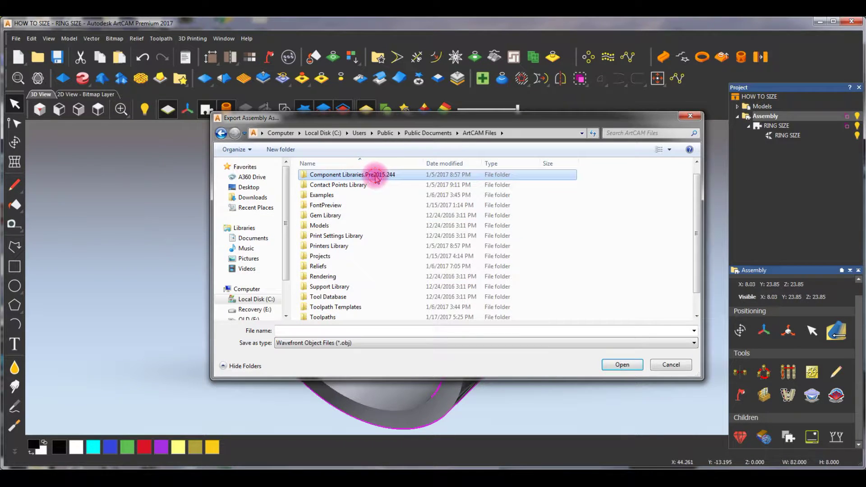
double_click(375, 177)
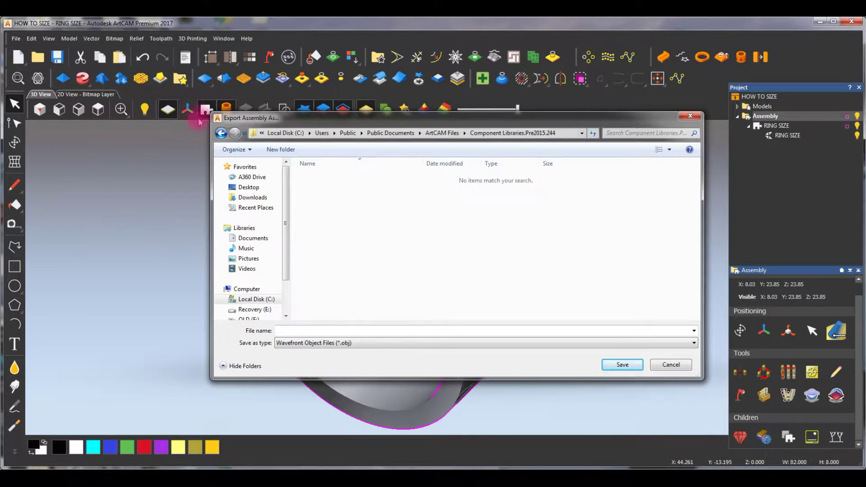
click(222, 133)
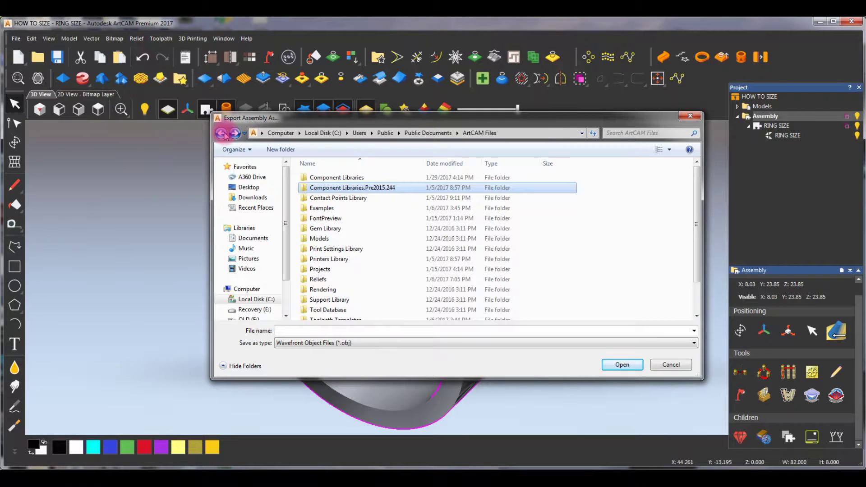
- Choose the NASR folder in Component Libraries as the destination and set the file type to Autodesk ArtCAM Assembly Files (*.3da)
double_click(340, 179)
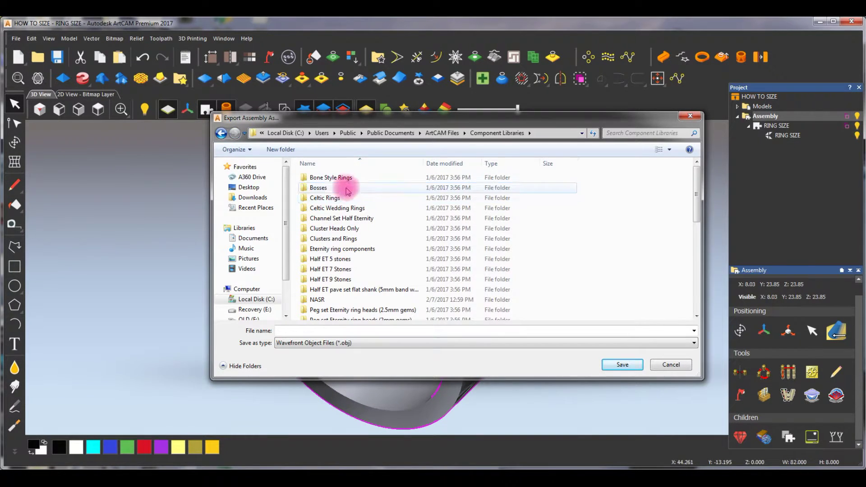
double_click(319, 300)
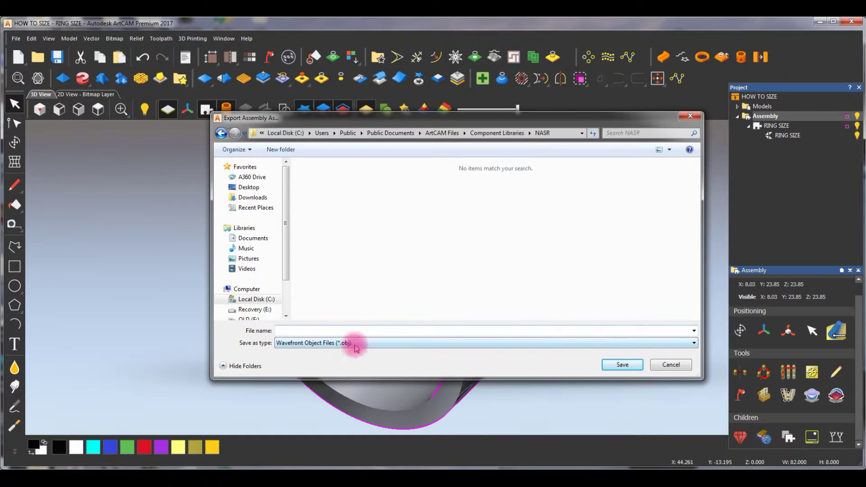
click(694, 343)
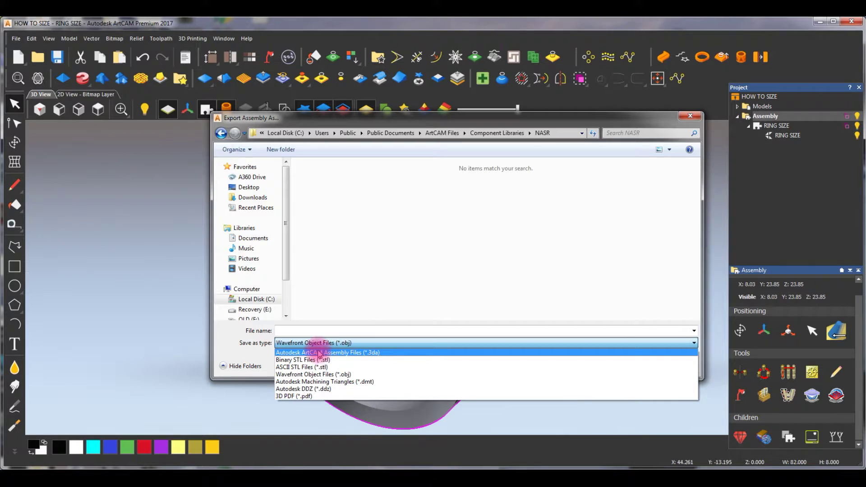
click(353, 353)
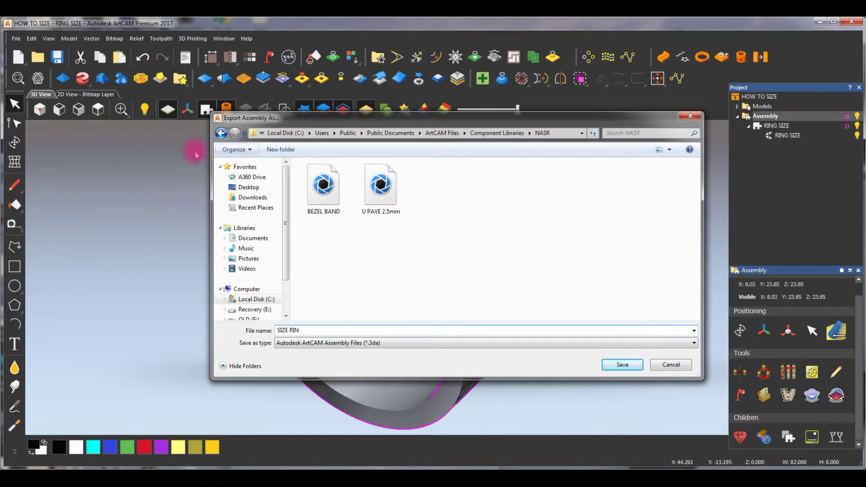
- Name the exported assembly RING SIZE and save it in the NASR library folder
drag(465, 124, 396, 132)
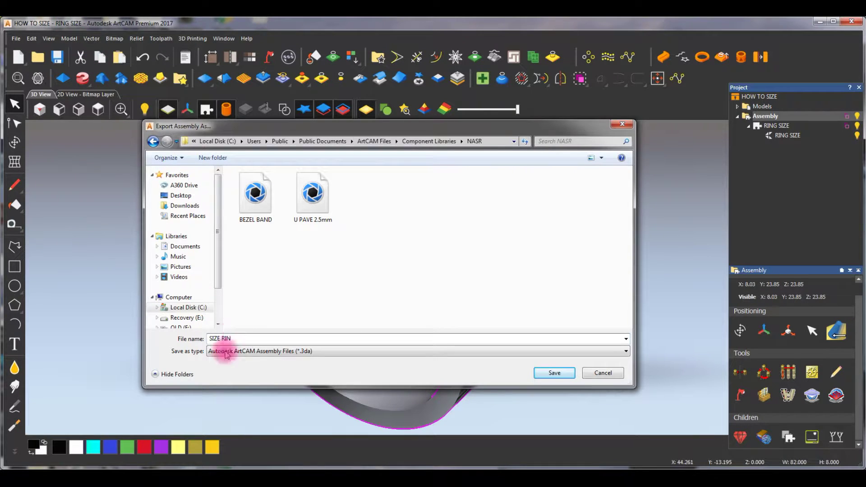
drag(237, 337, 149, 330)
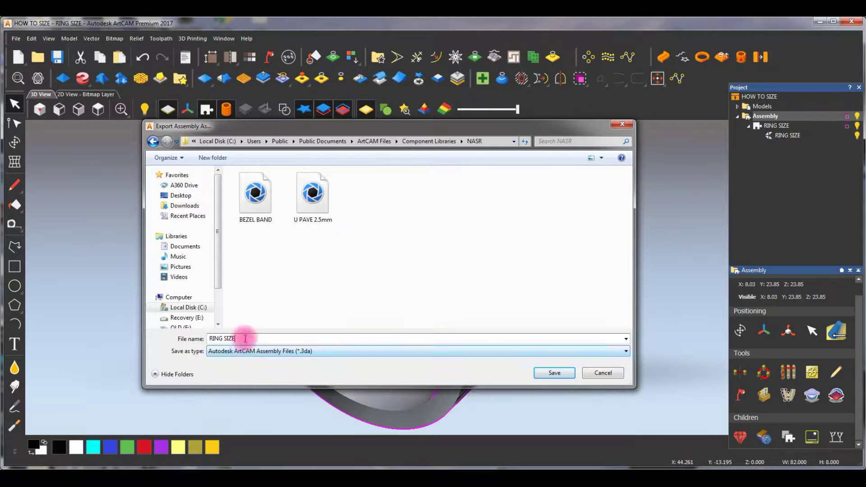
drag(248, 338, 199, 339)
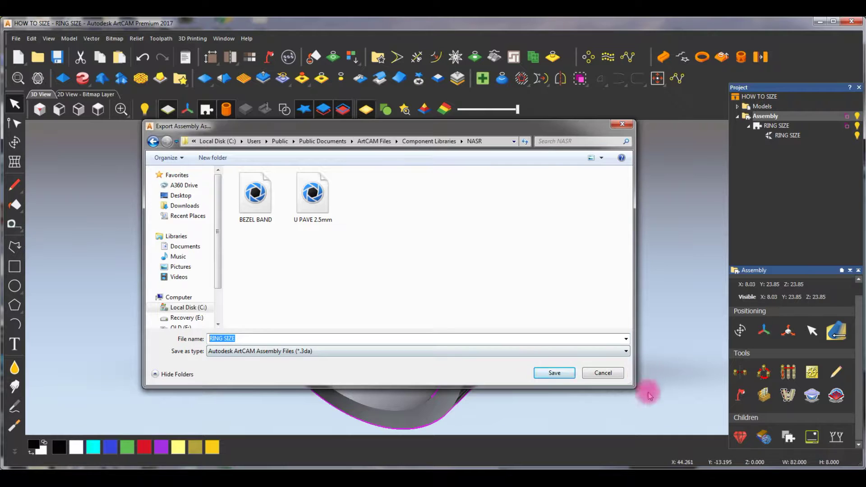
click(562, 377)
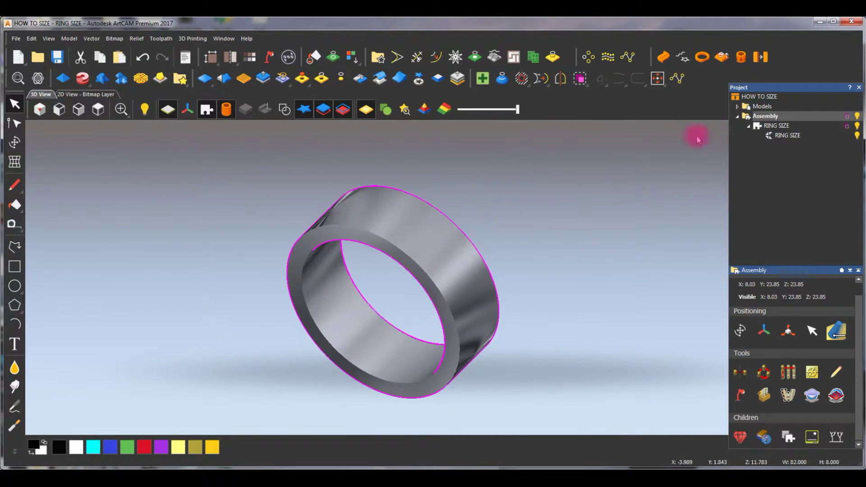
- Make Models the current project item so the ring is shown without its selection highlight
click(762, 106)
click(469, 235)
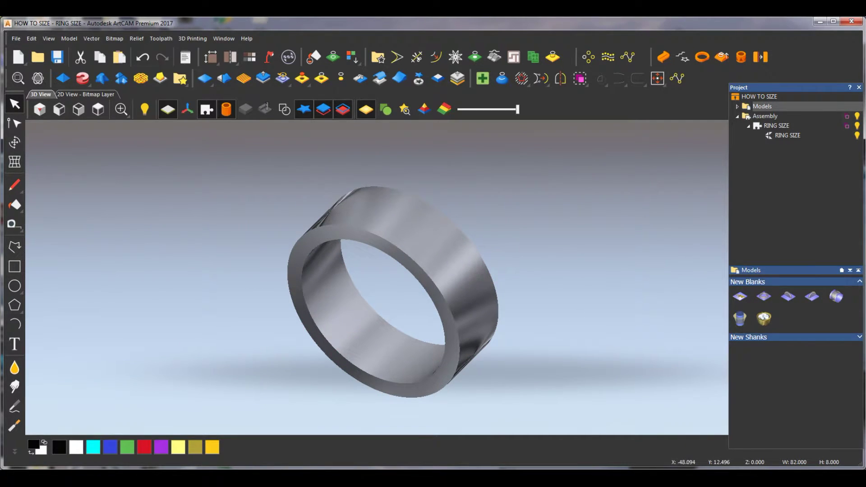
key(super)
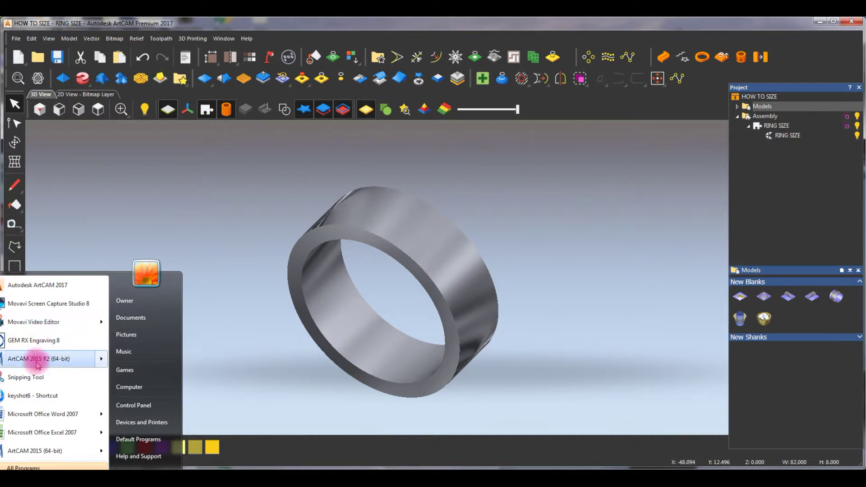
click(34, 384)
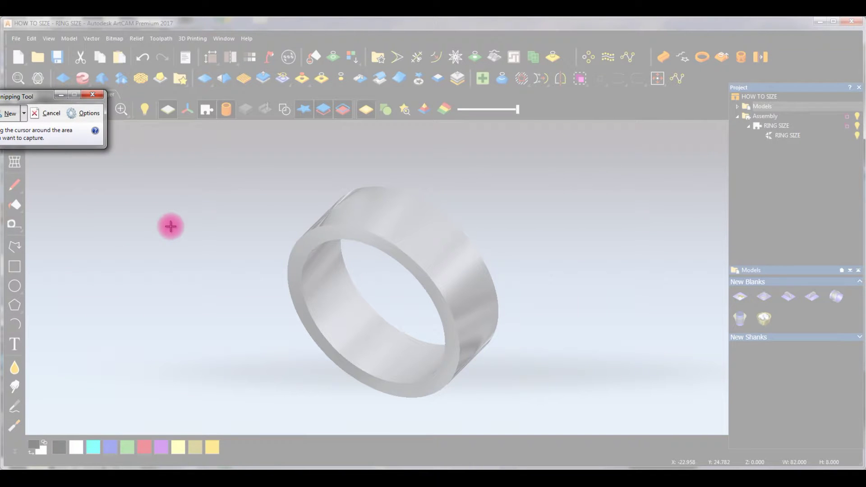
click(93, 94)
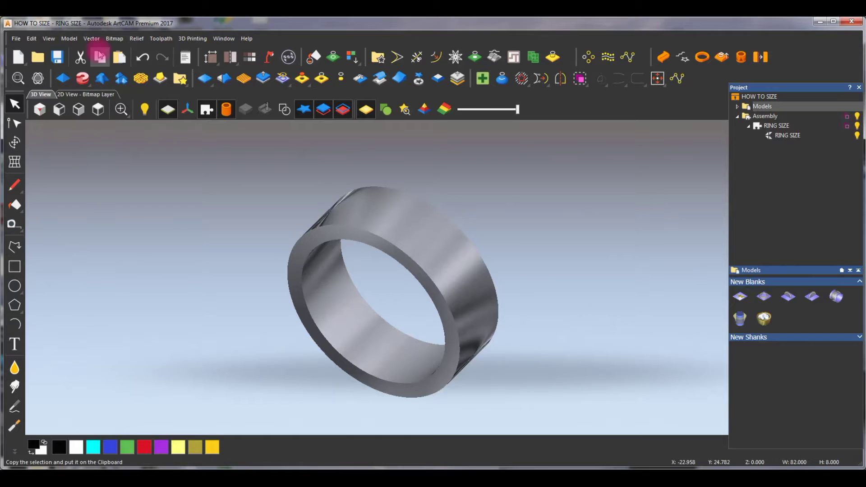
click(232, 41)
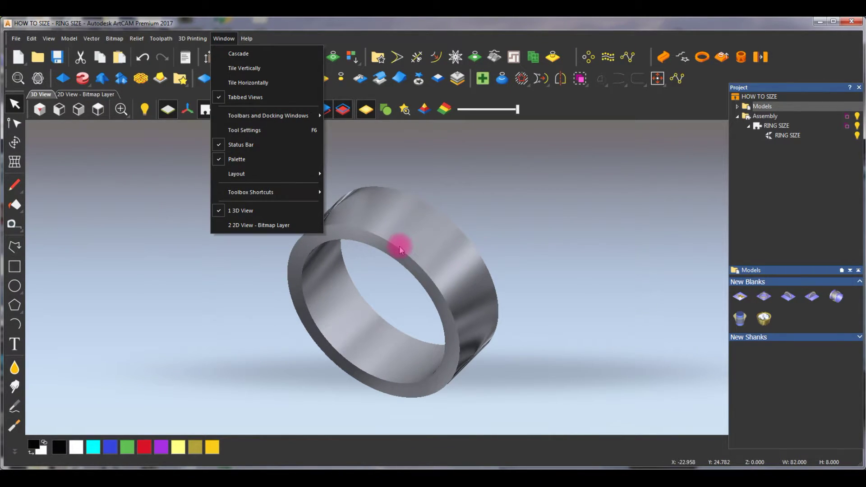
mouse_move(30, 40)
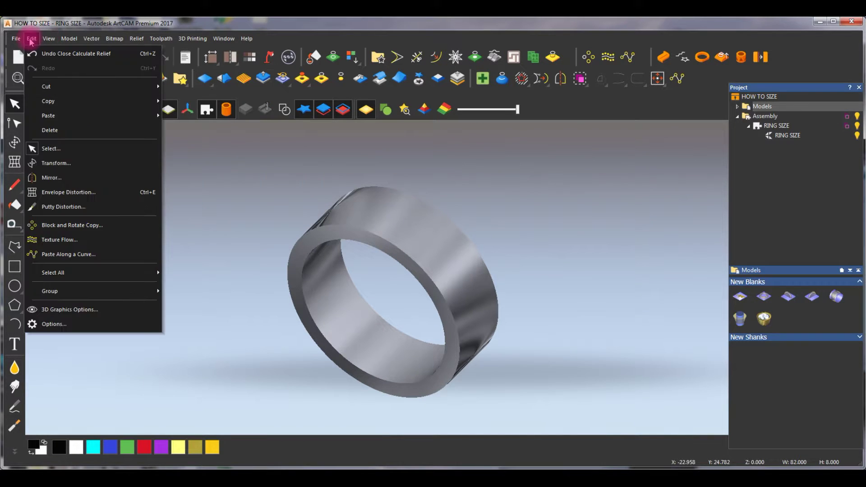
mouse_move(223, 40)
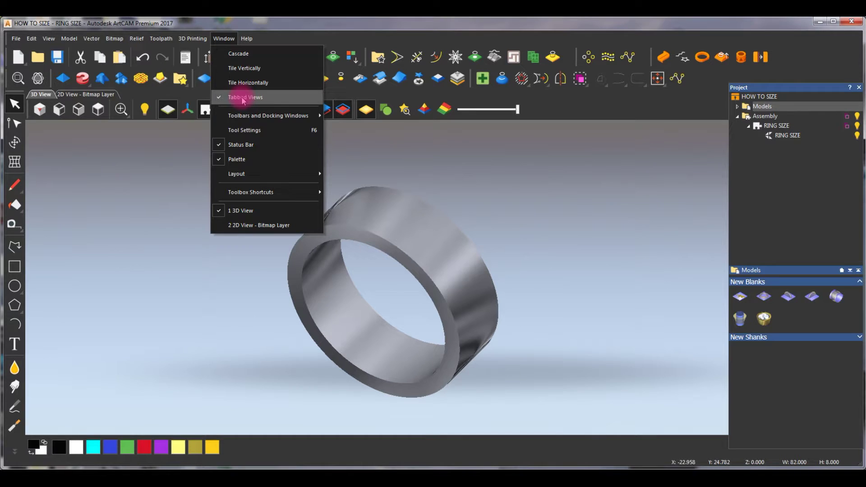
mouse_move(279, 199)
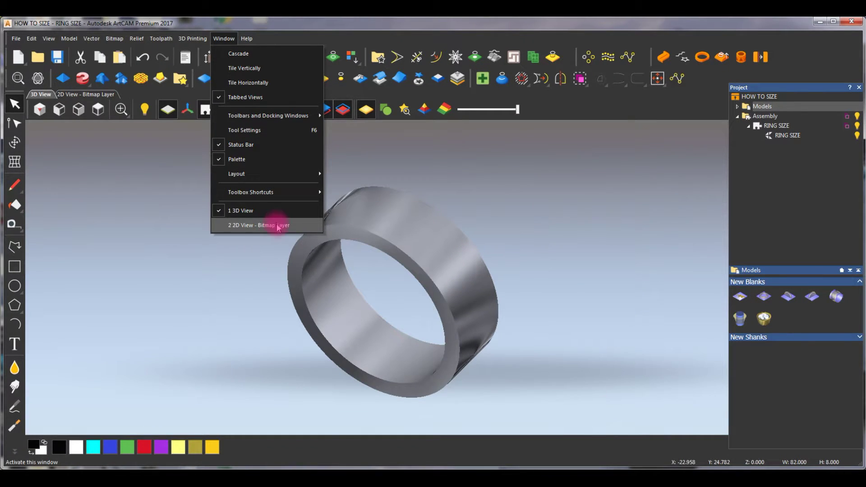
mouse_move(268, 177)
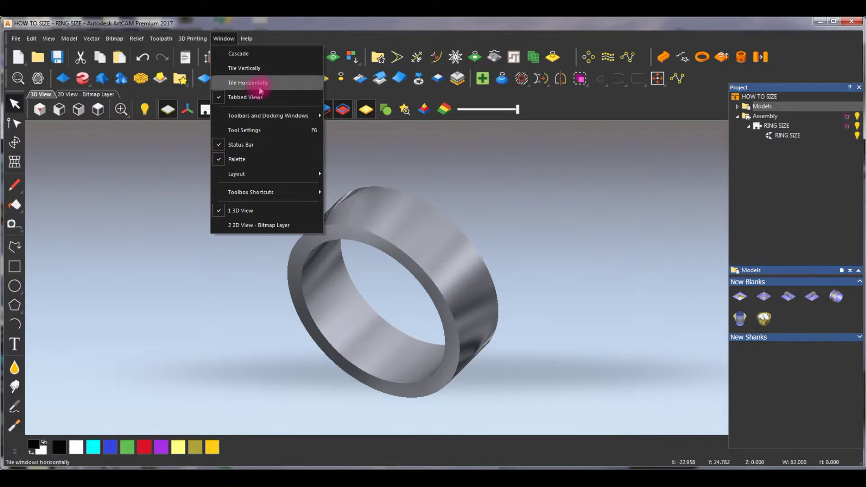
mouse_move(192, 42)
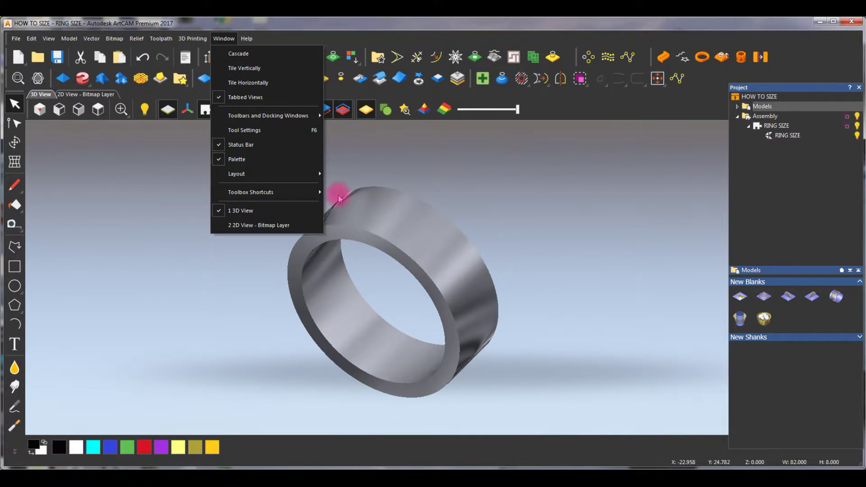
click(475, 201)
click(187, 291)
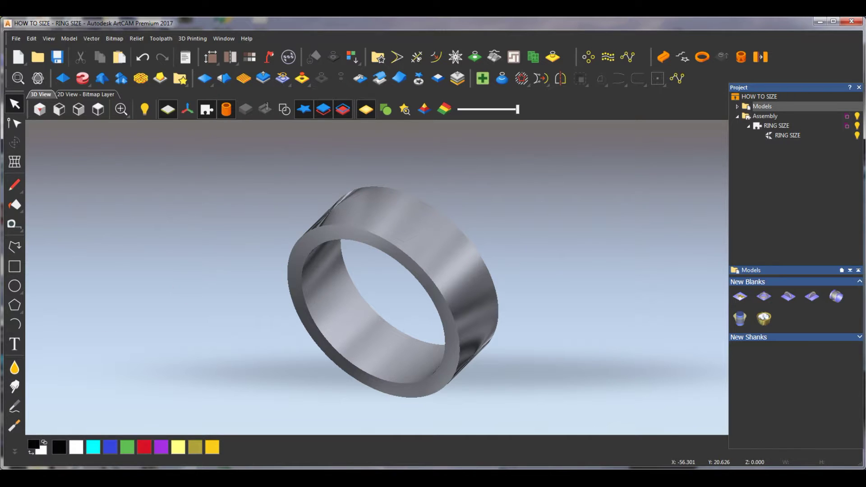
- Switch to the Snipping Tool and capture a rectangular image of the whole ring in the 3D view
key(super)
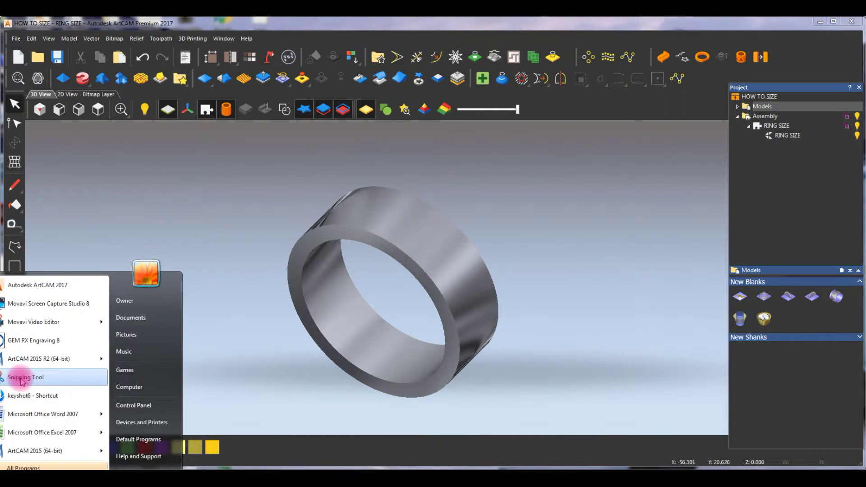
click(366, 237)
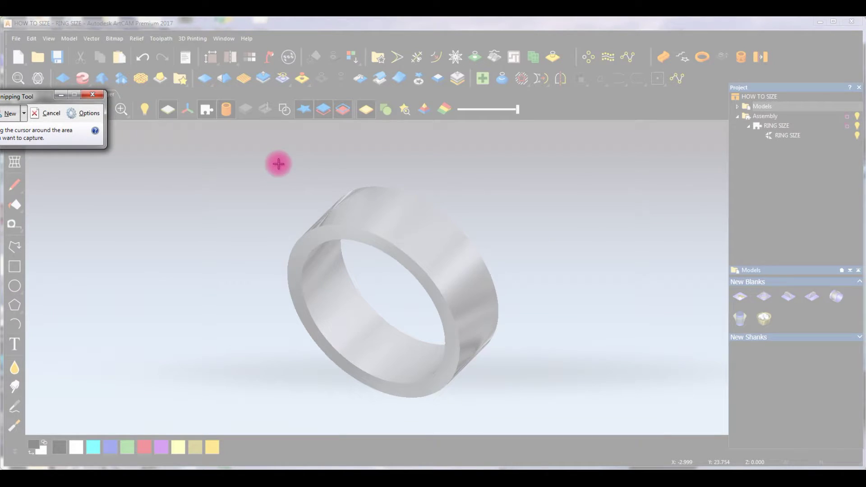
drag(271, 167, 515, 412)
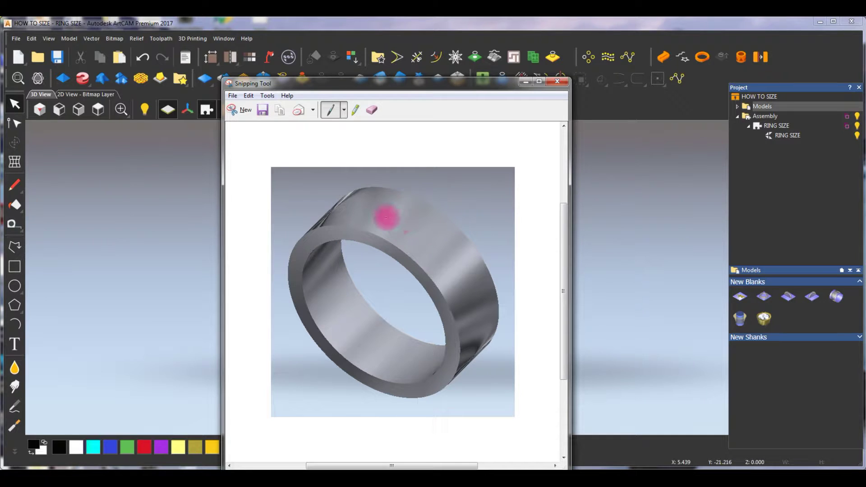
- Start saving the snip and browse through ArtCAM Files and Component Libraries to the NASR folder
click(263, 111)
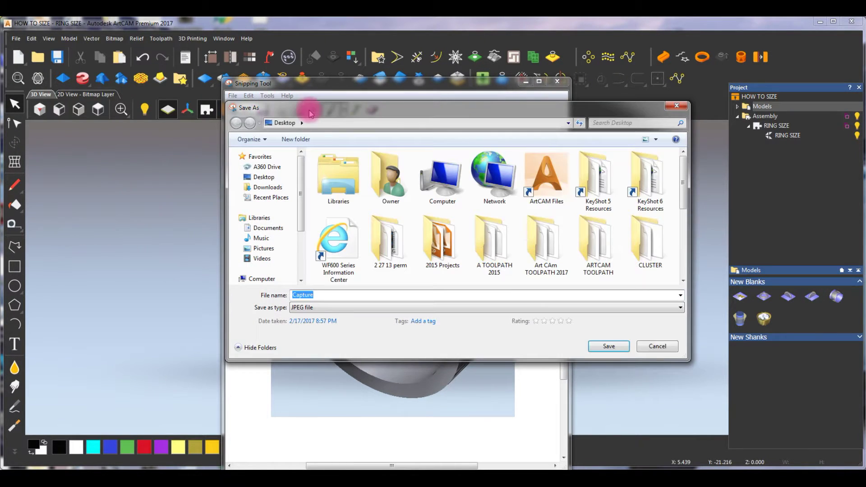
double_click(554, 188)
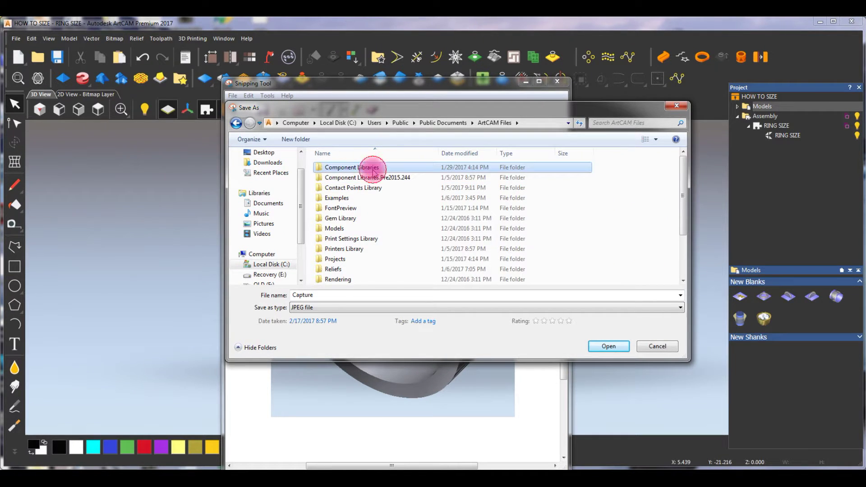
double_click(374, 172)
scroll(410, 210, down, 2)
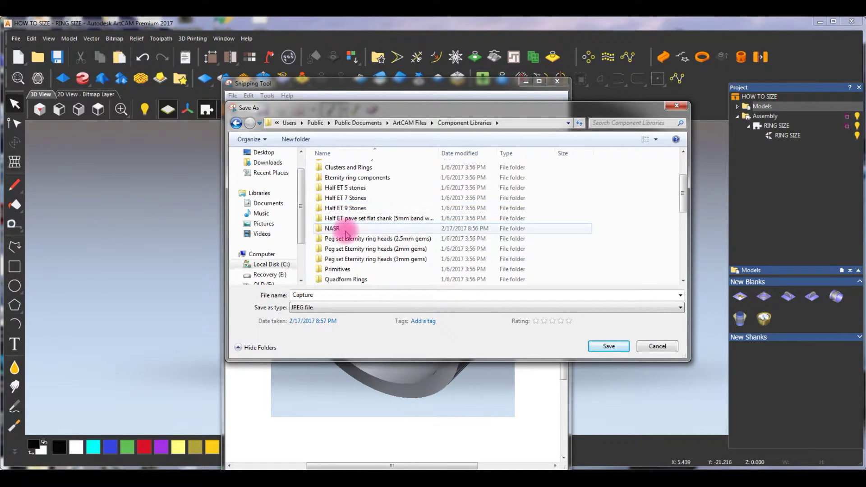
double_click(333, 228)
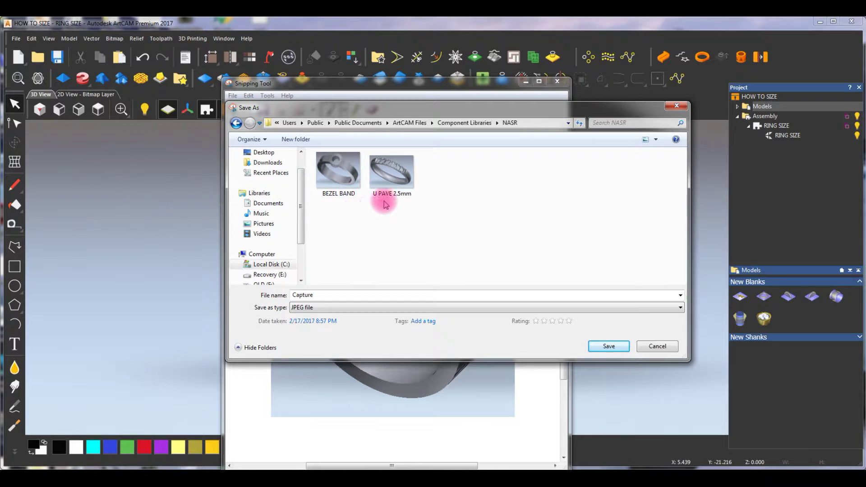
- Save the snip in the NASR folder as a JPEG file named RING SIZE and close the Snipping Tool
double_click(300, 295)
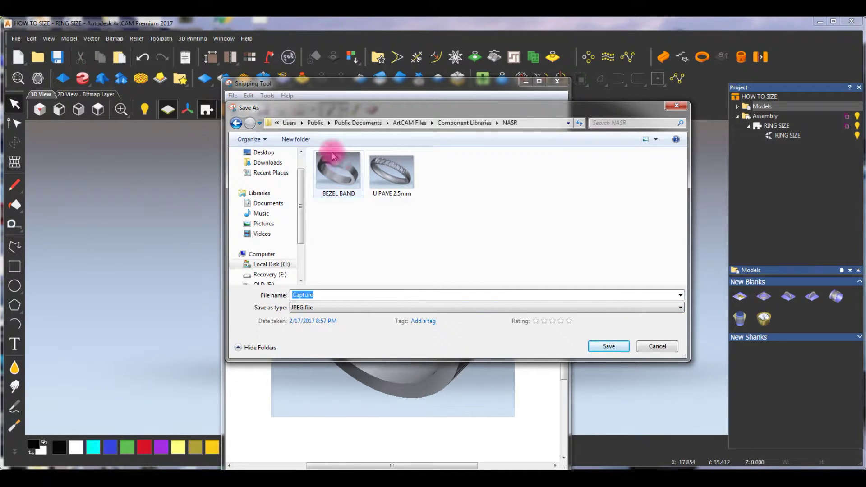
text(RING S)
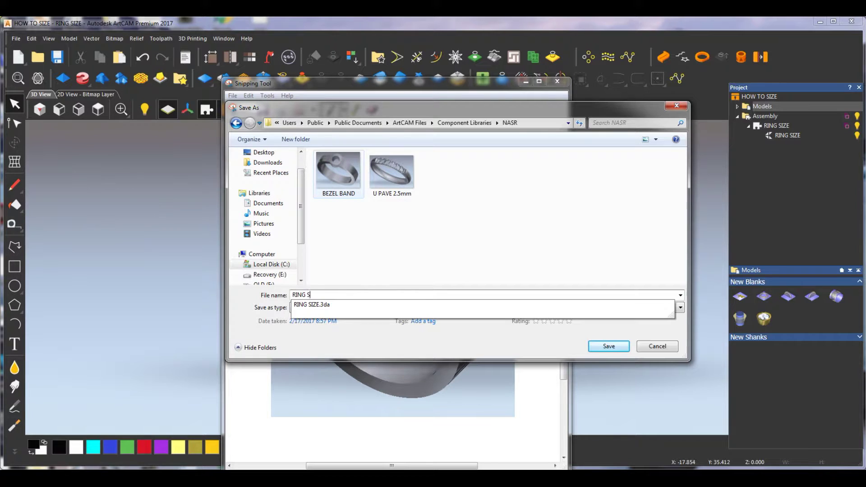
text(IZE)
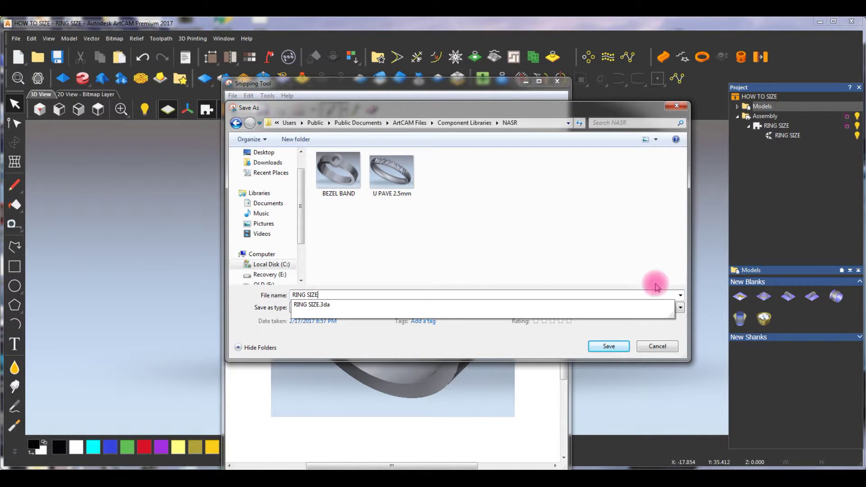
click(674, 300)
click(679, 308)
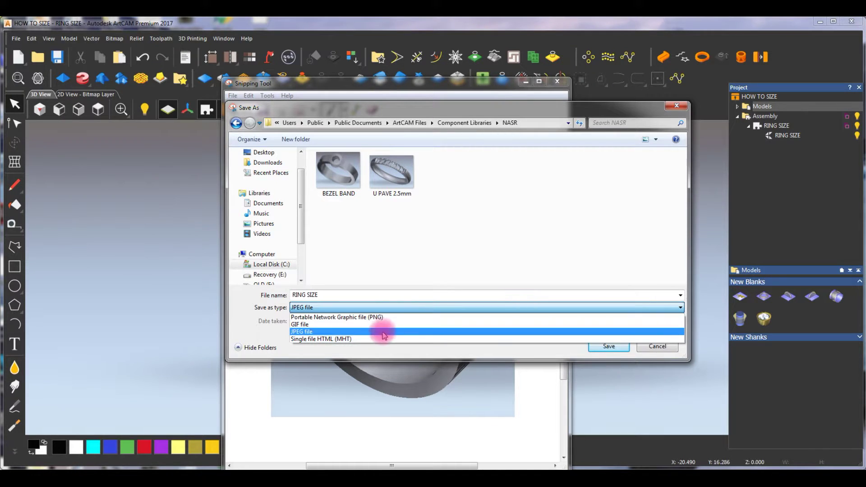
click(306, 332)
click(327, 299)
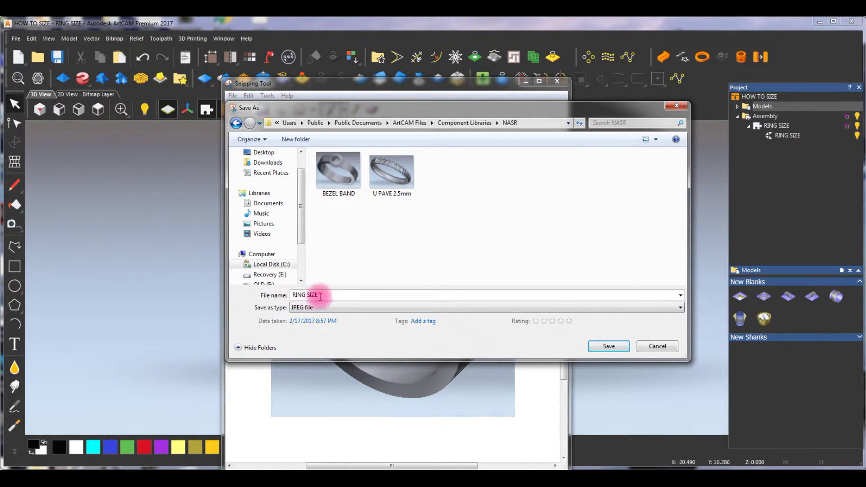
click(614, 347)
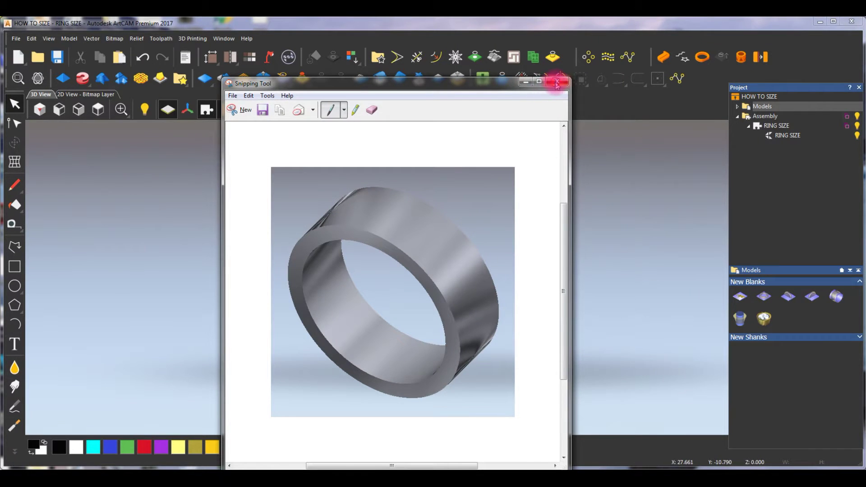
click(558, 83)
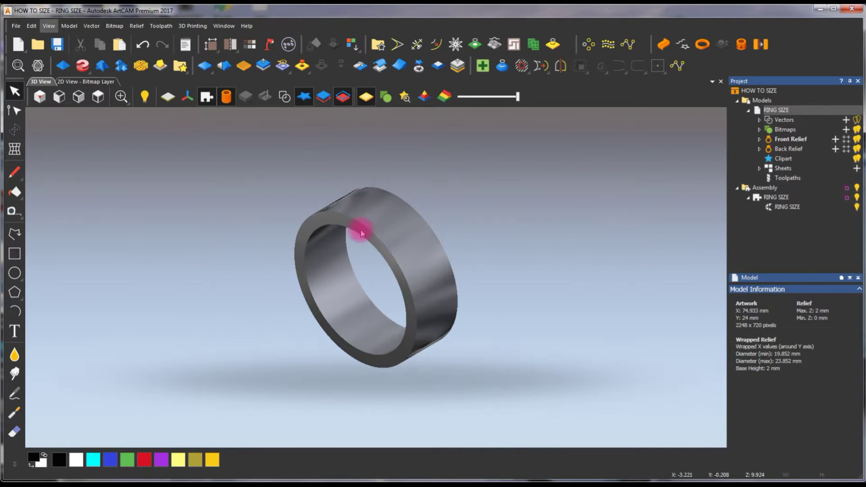
- Select the assembly and open the import options of the RING SIZE component in the NASR library
click(763, 189)
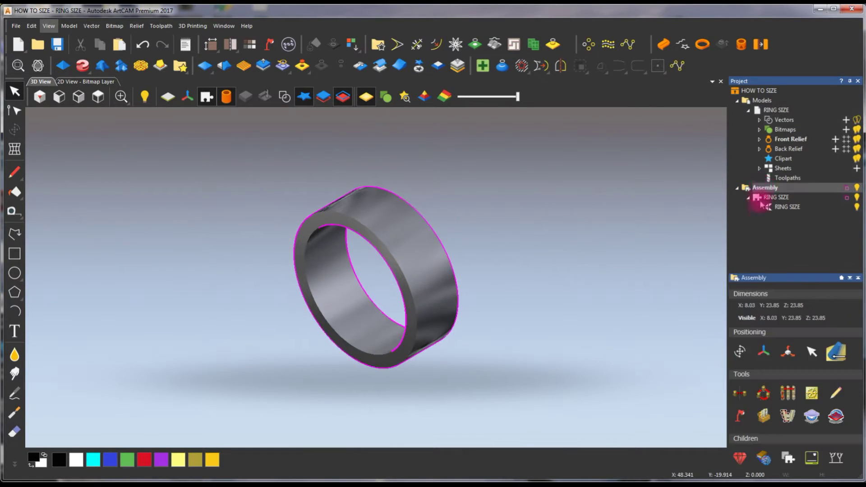
click(763, 459)
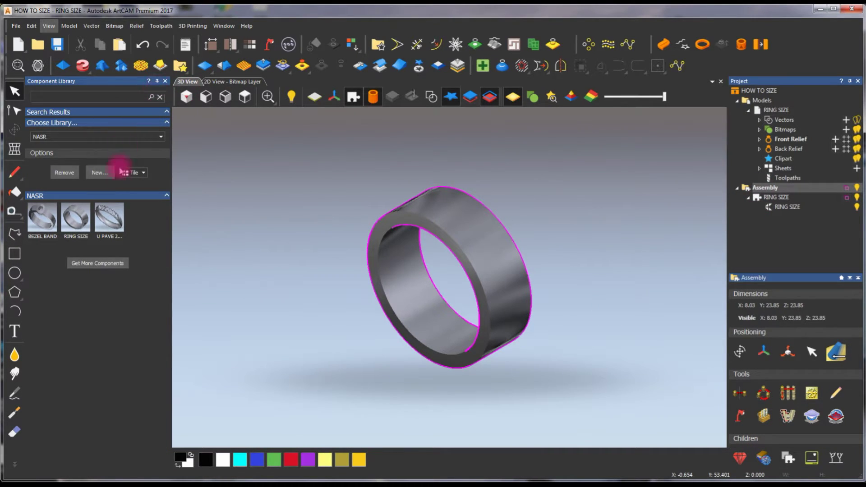
click(161, 139)
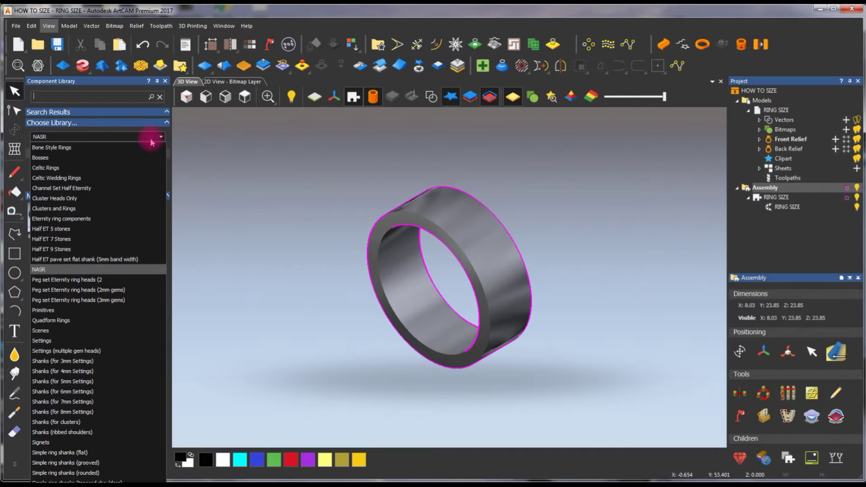
click(50, 270)
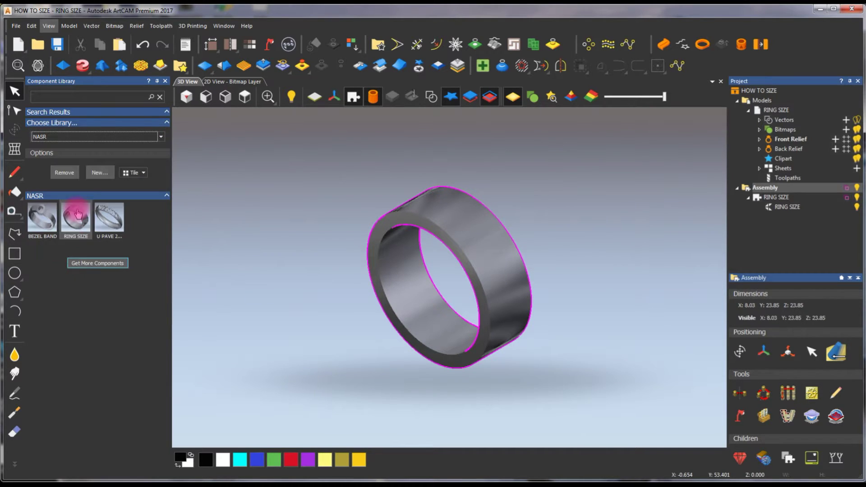
double_click(81, 233)
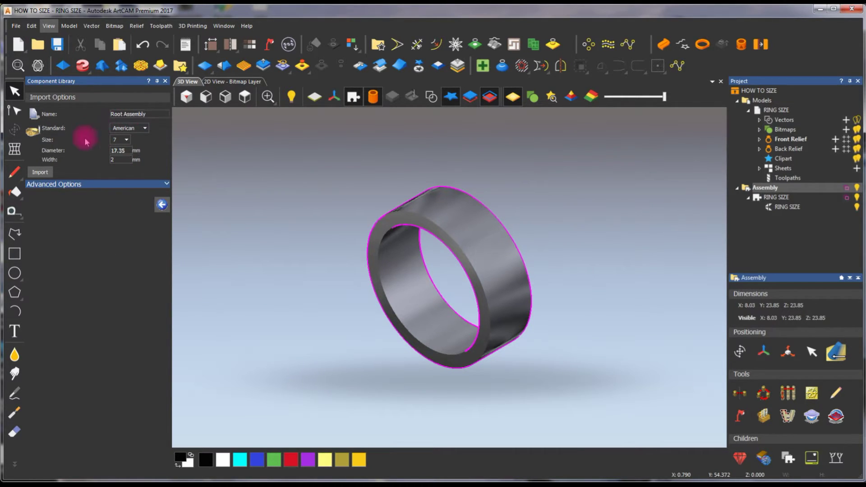
- In the advanced import options, apply dimension 1 as the active ShankDiameter with a 19.84 mm reference size linked to Y and Z
click(167, 185)
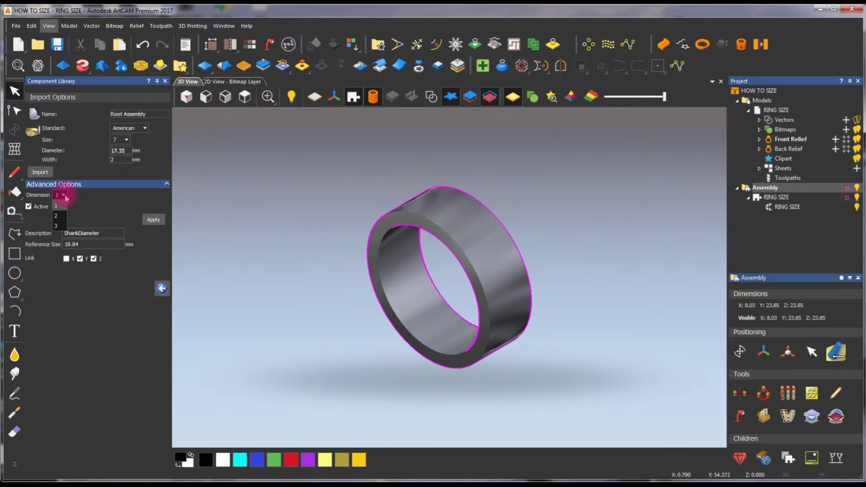
click(60, 206)
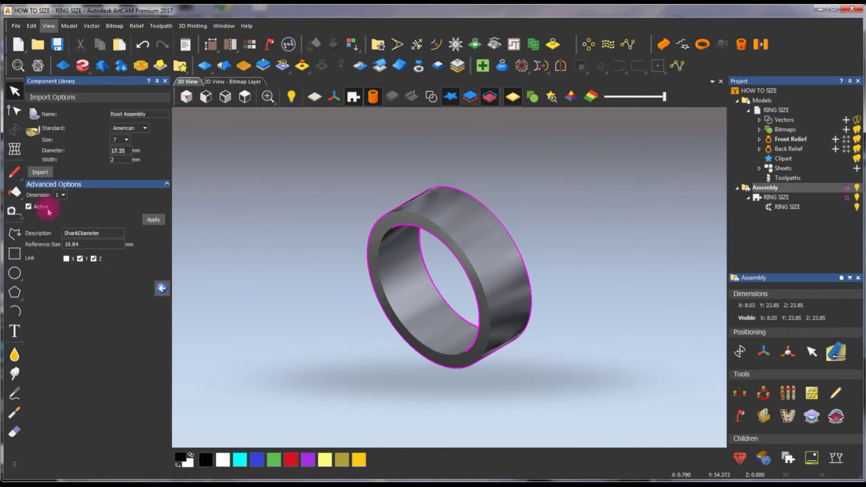
click(28, 207)
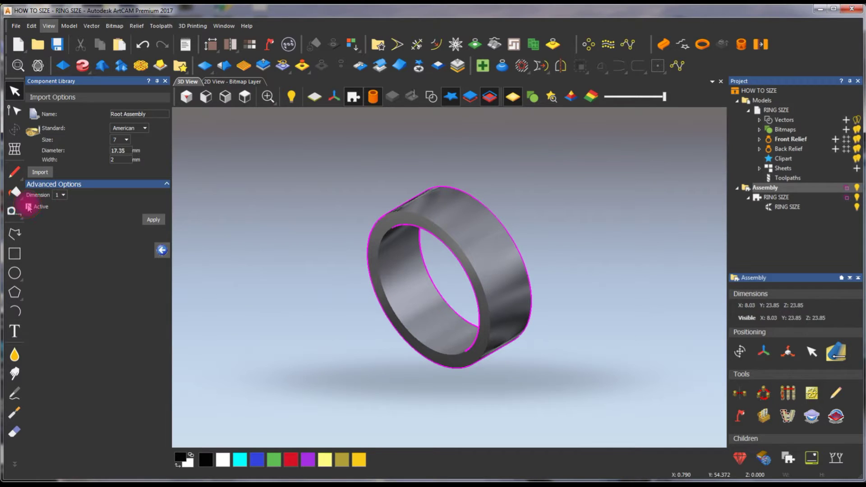
click(29, 207)
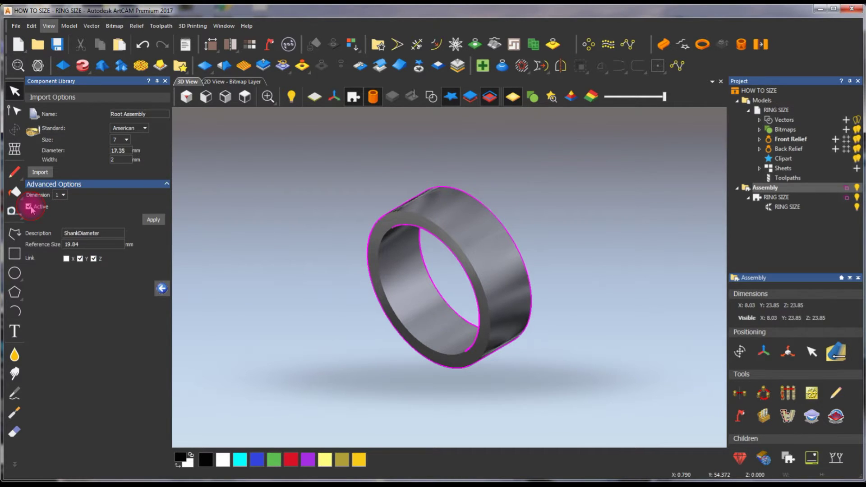
drag(113, 232, 43, 230)
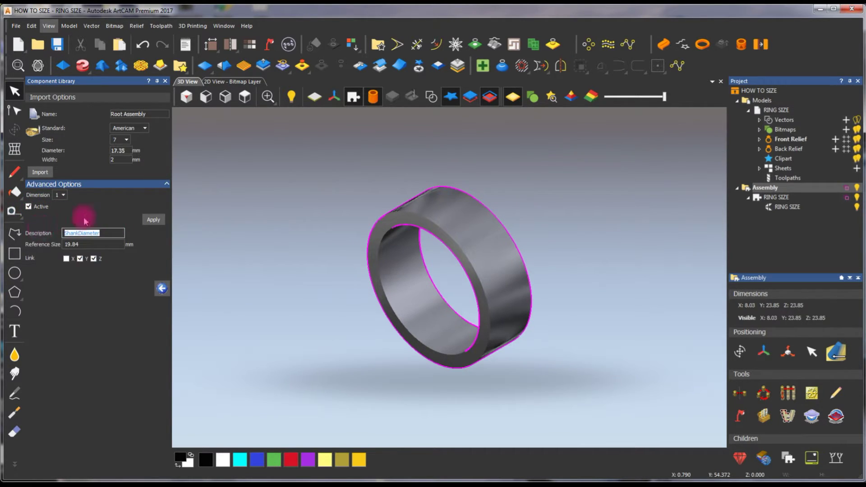
click(34, 207)
click(28, 206)
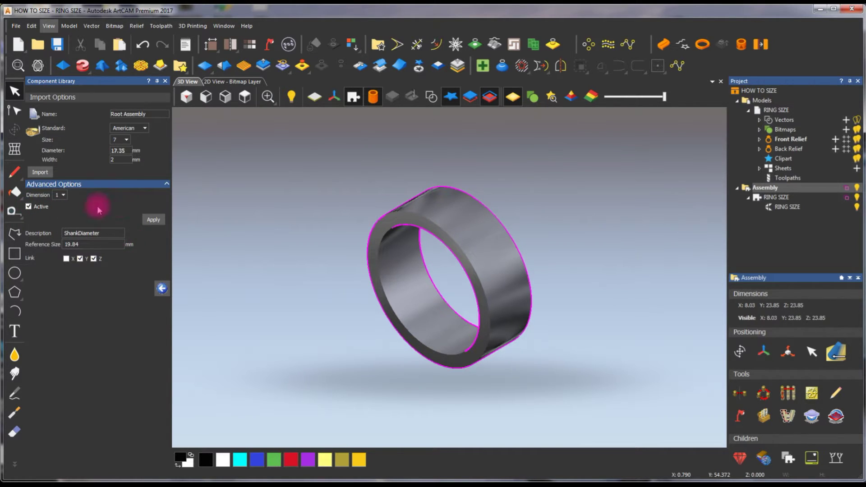
click(106, 233)
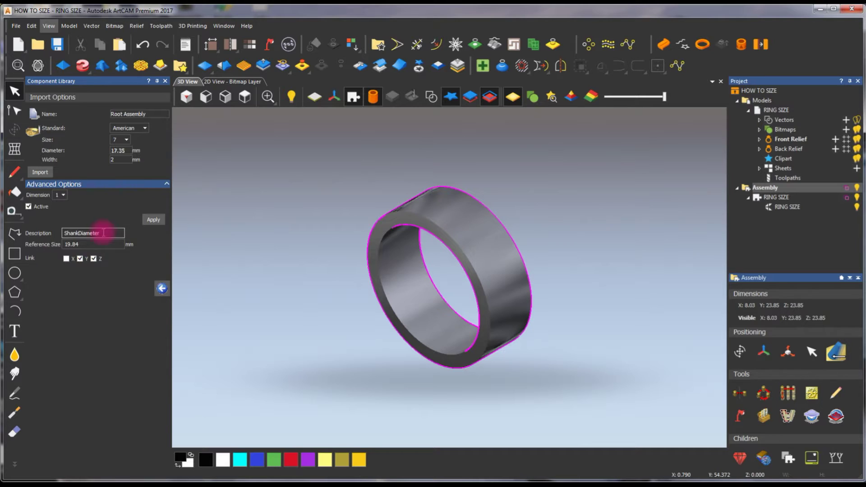
click(58, 245)
click(92, 242)
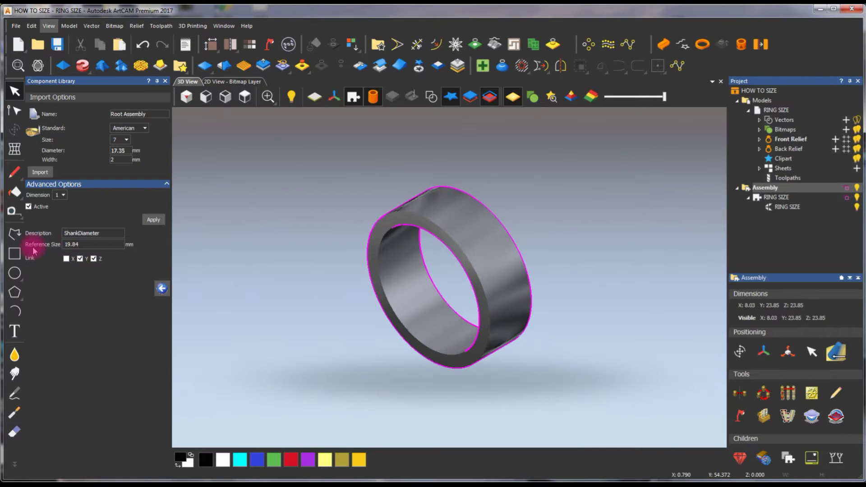
double_click(71, 245)
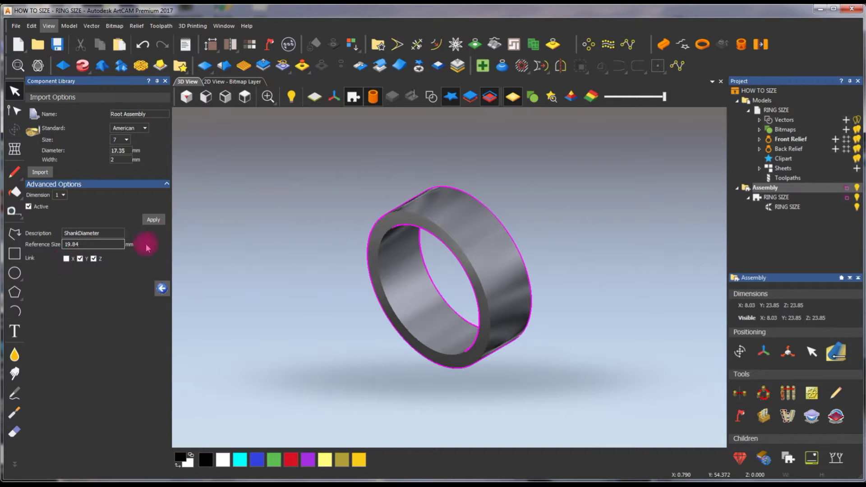
click(155, 220)
- Configure dimension 2 as the active ShankWidth with an 8 mm reference size linked to X, and return to the NASR library
click(63, 197)
click(59, 216)
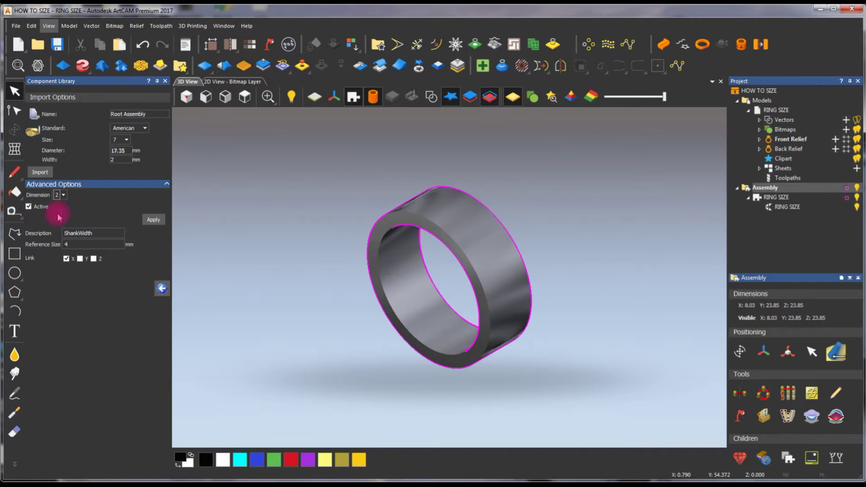
click(30, 208)
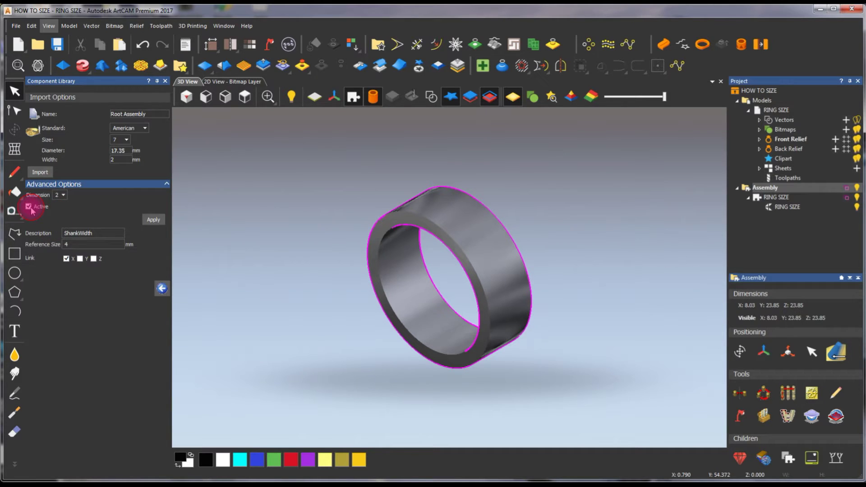
click(104, 233)
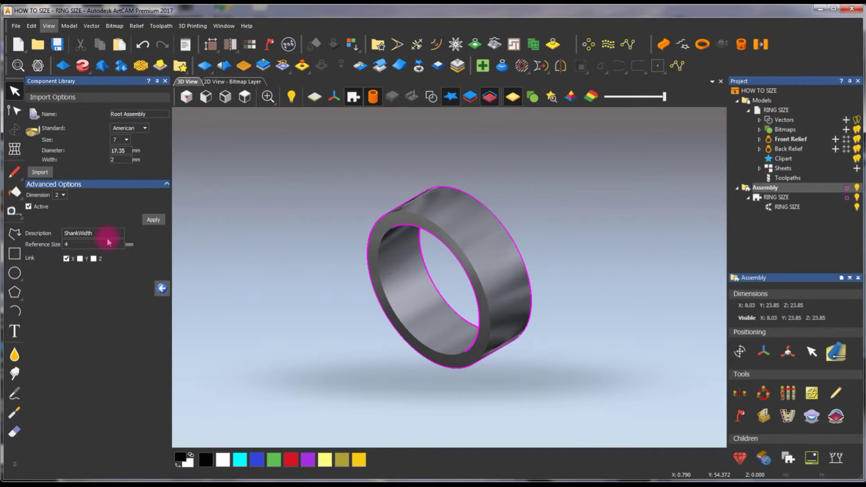
click(80, 259)
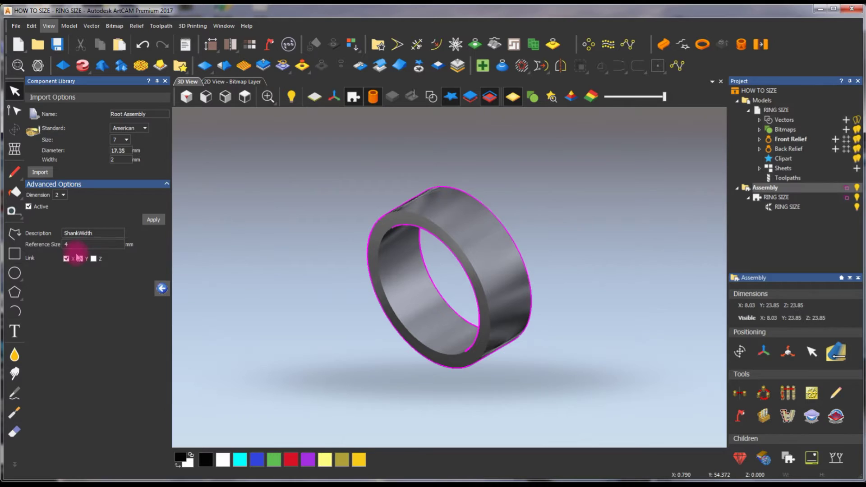
double_click(82, 246)
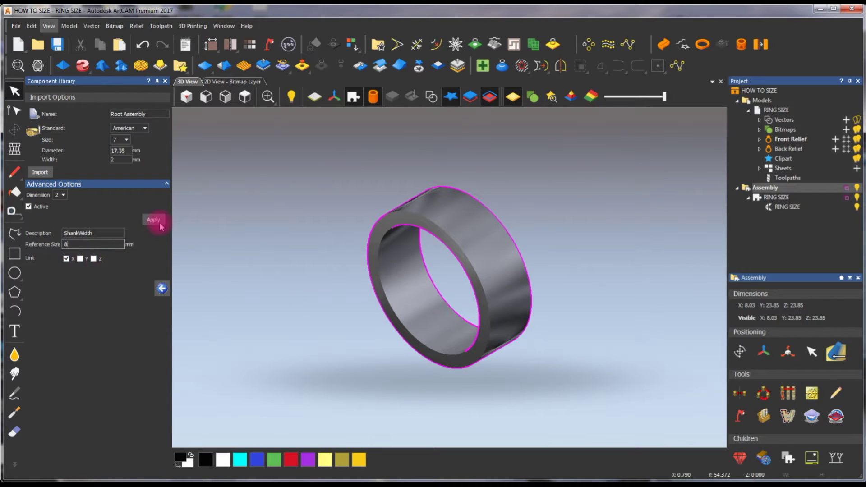
click(161, 289)
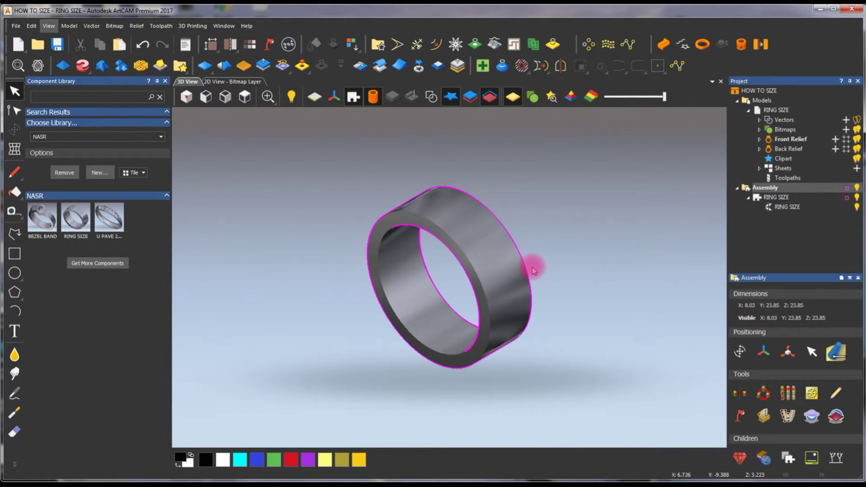
- Hide the original ring and import the RING SIZE component as Test in American size 7 with a 2 mm width
click(856, 198)
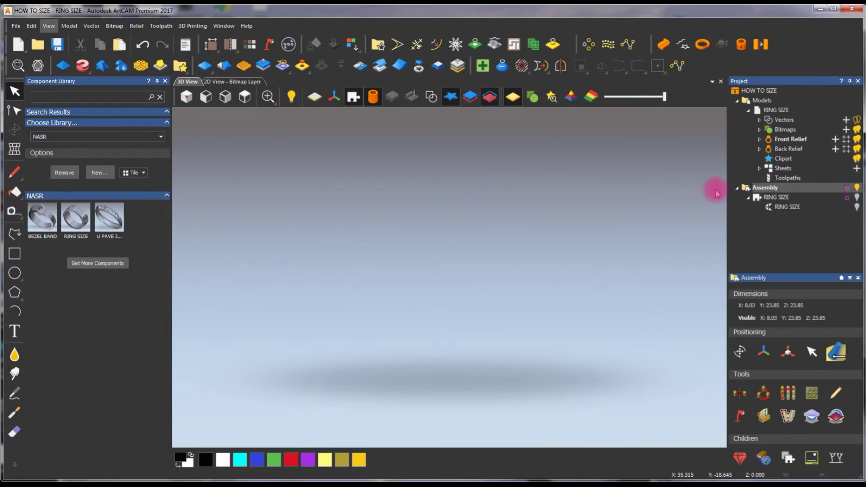
double_click(77, 217)
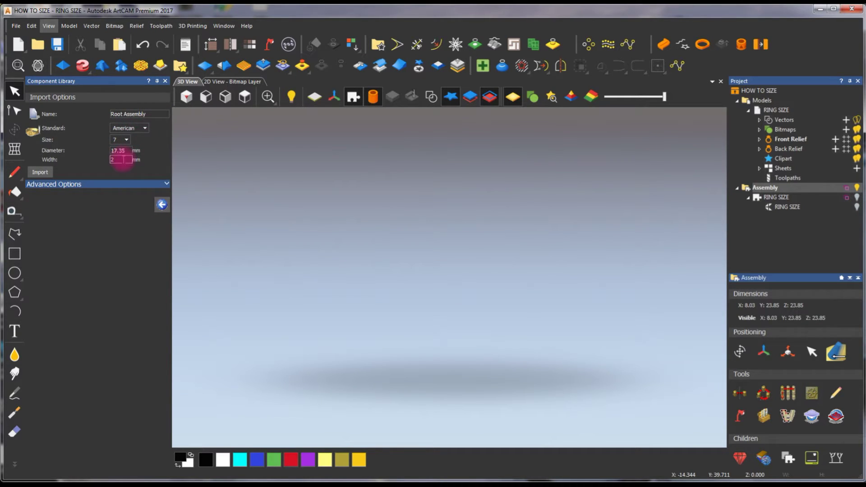
click(123, 140)
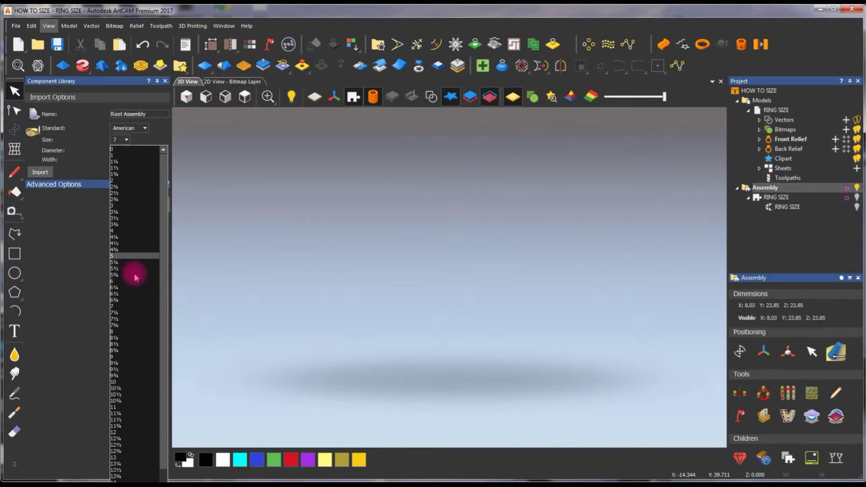
click(129, 306)
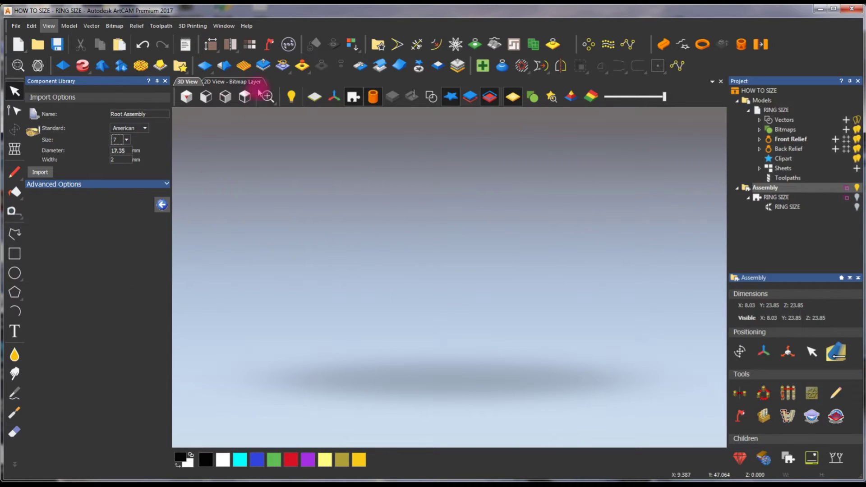
click(166, 114)
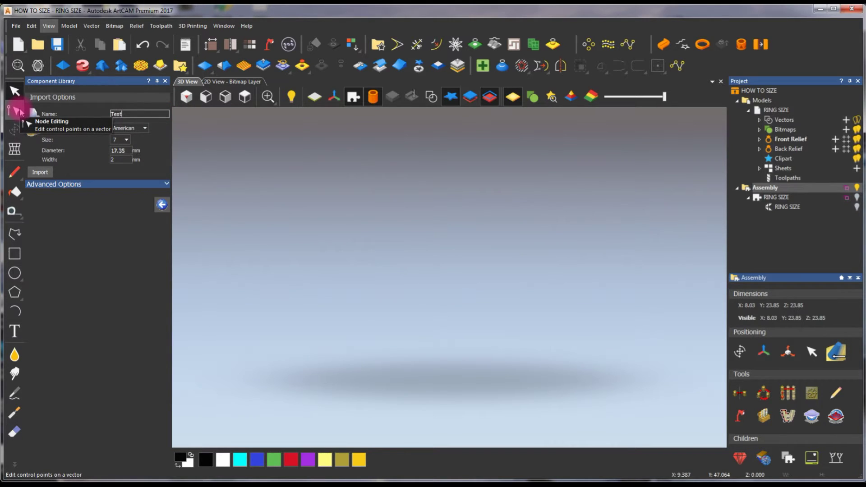
click(46, 176)
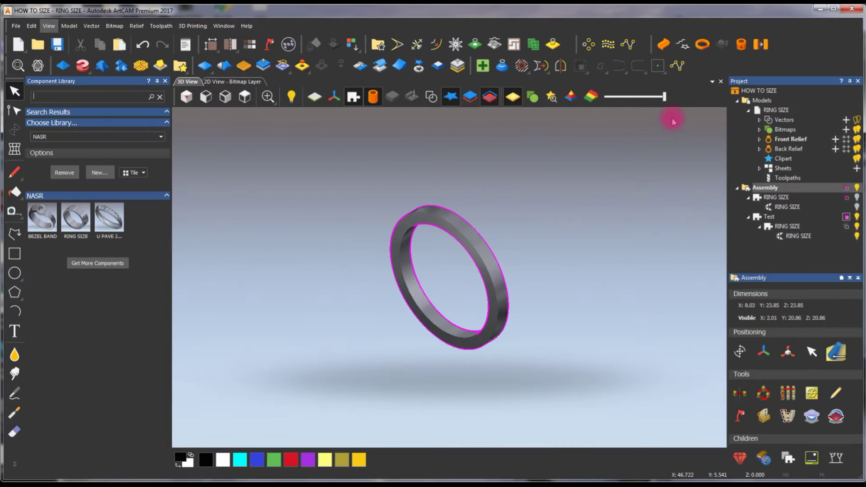
- Show the original ring again together with the imported Test ring
drag(485, 352, 607, 232)
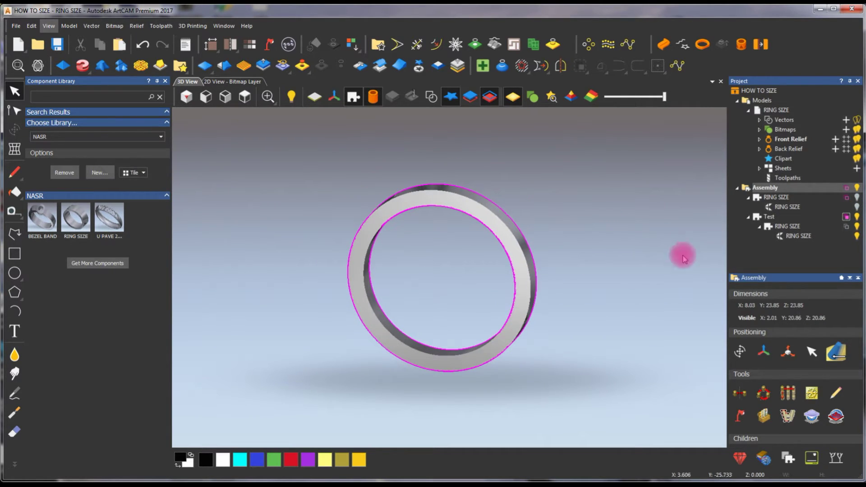
click(857, 199)
drag(355, 346, 509, 292)
click(432, 97)
click(744, 195)
click(789, 232)
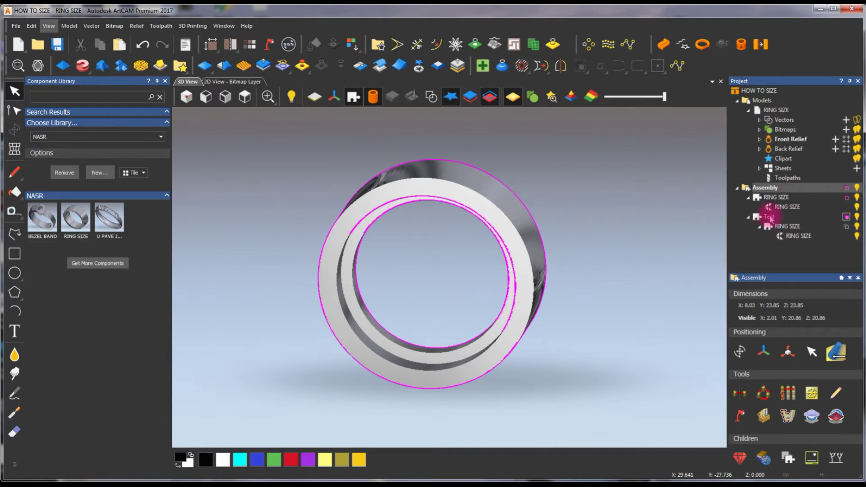
- Move the Test ring about 8.89 mm along X so it stands beside the original ring
click(773, 218)
click(740, 351)
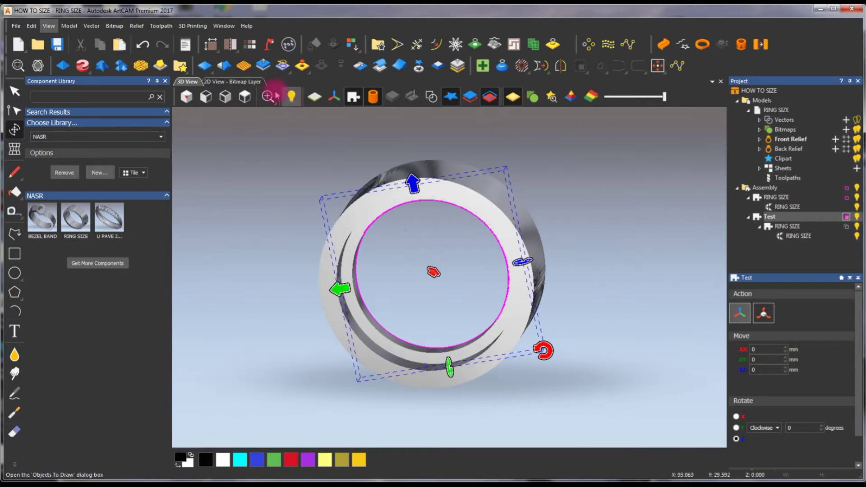
click(206, 96)
click(225, 95)
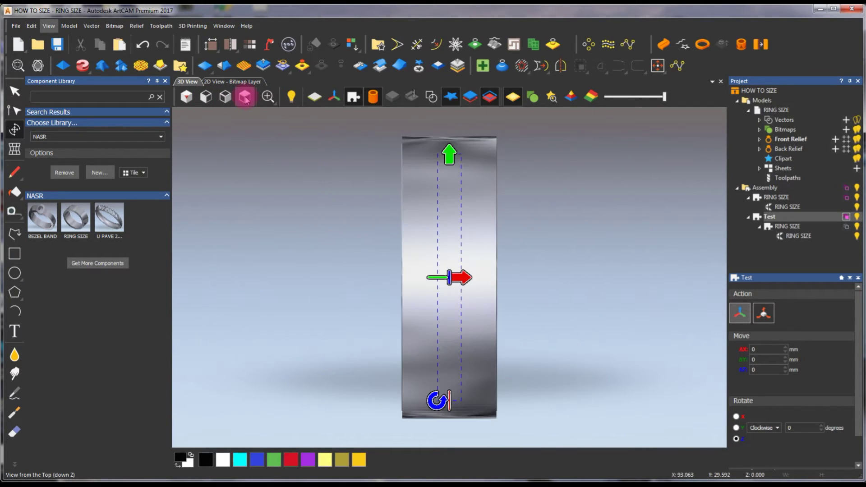
drag(464, 276, 569, 278)
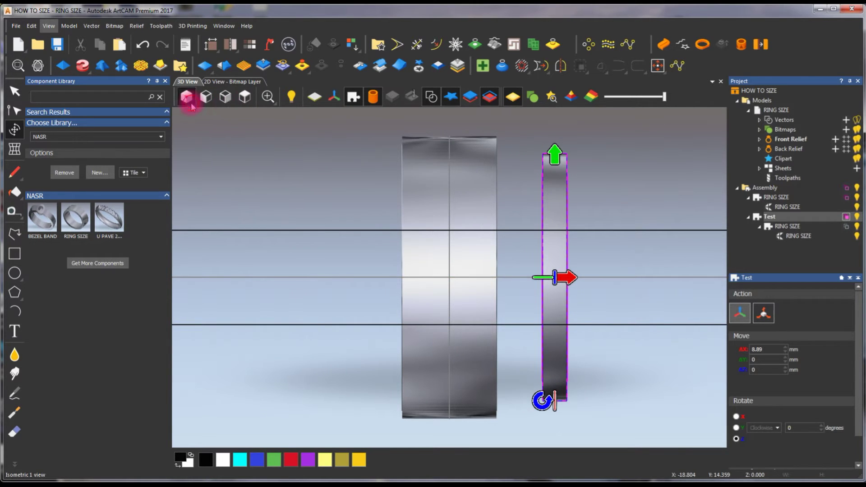
- Hide the vectors and examine the two rings side by side from an isometric angle
click(187, 97)
scroll(407, 273, up, 3)
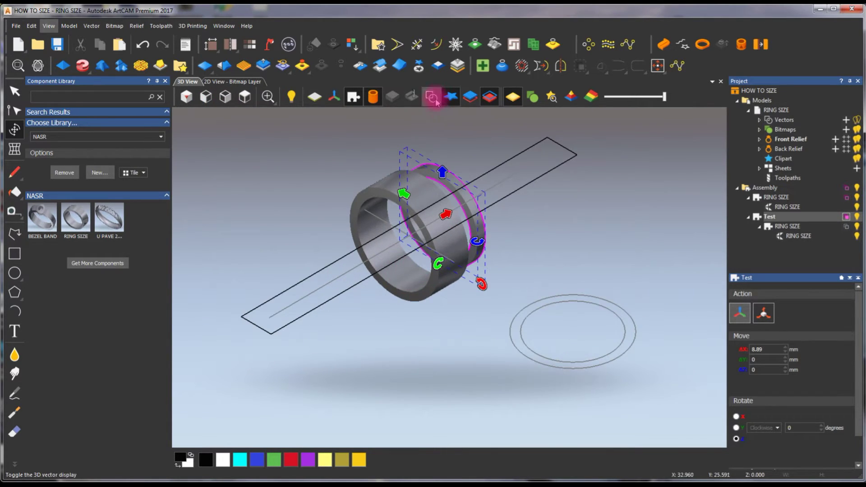
scroll(498, 236, up, 2)
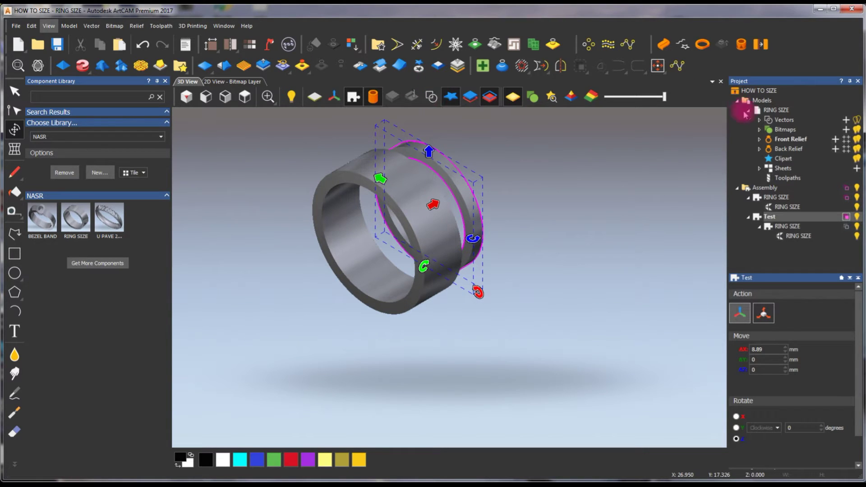
click(767, 101)
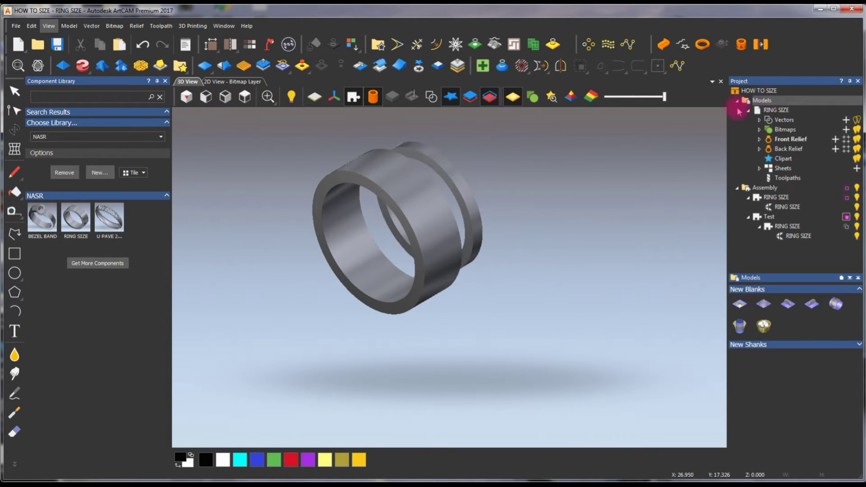
drag(424, 234, 465, 315)
click(465, 315)
drag(493, 348, 392, 350)
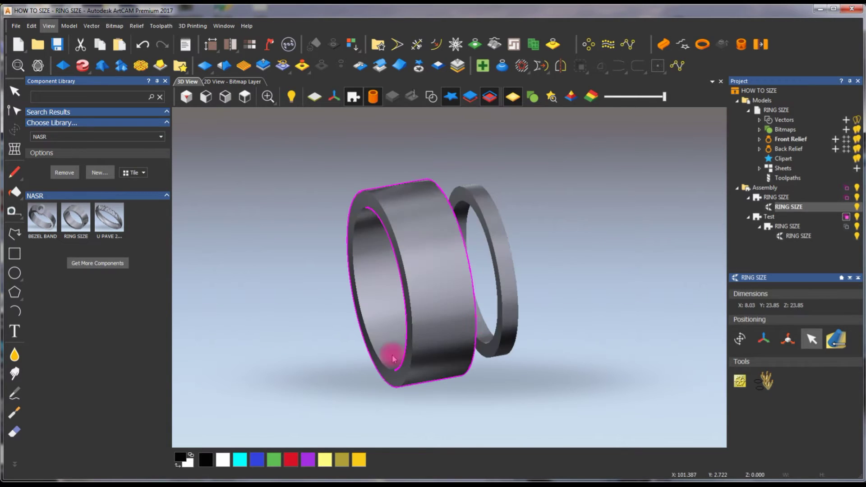
- Collapse the Assembly branch in the project tree and select the RING SIZE model
click(738, 188)
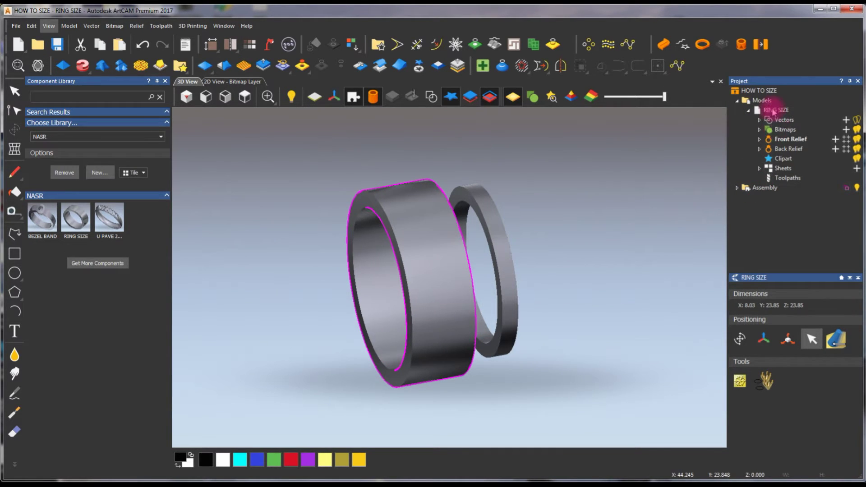
click(775, 110)
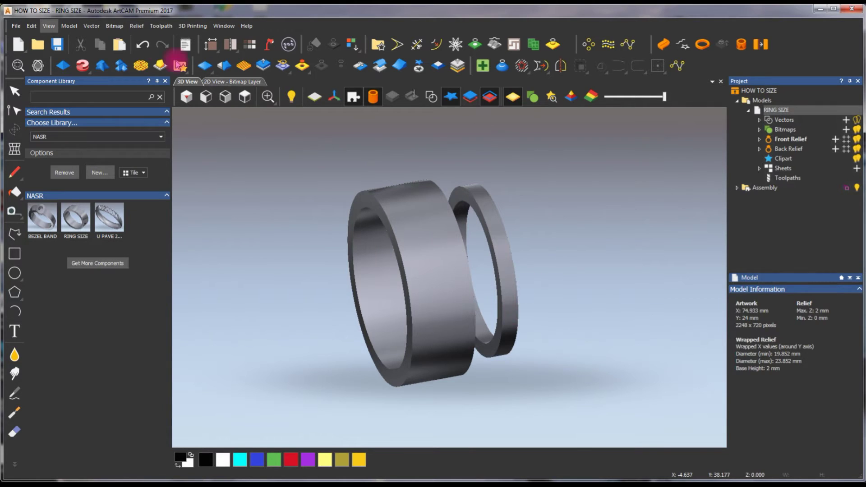
click(38, 65)
drag(644, 345, 187, 209)
- Import the RING SIZE component again in American size 8 with a 4 mm width
double_click(88, 219)
click(124, 115)
click(129, 141)
click(125, 160)
text(4)
click(121, 151)
click(128, 140)
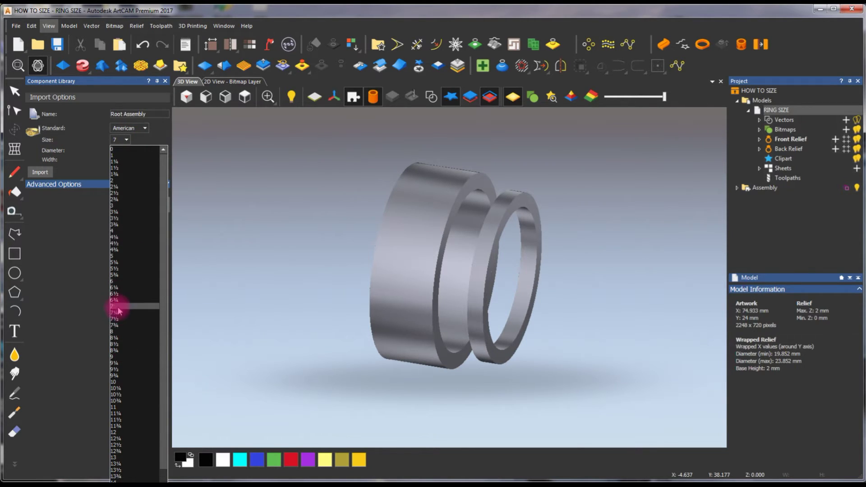
click(121, 333)
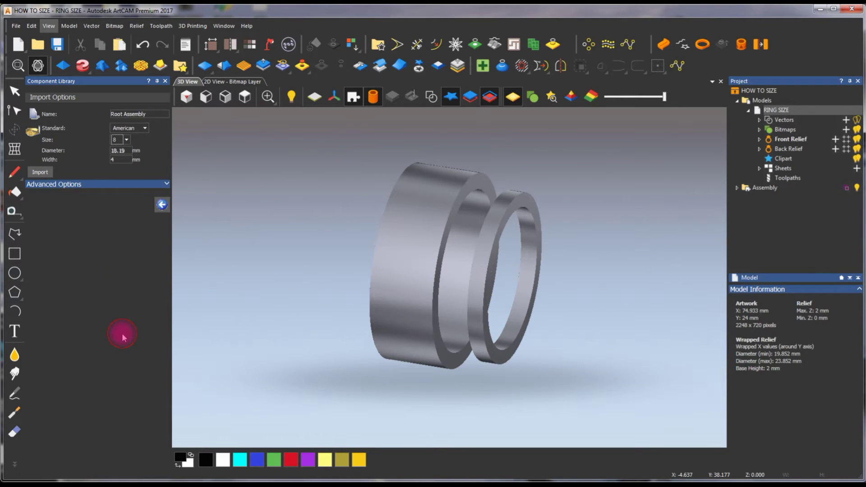
click(45, 173)
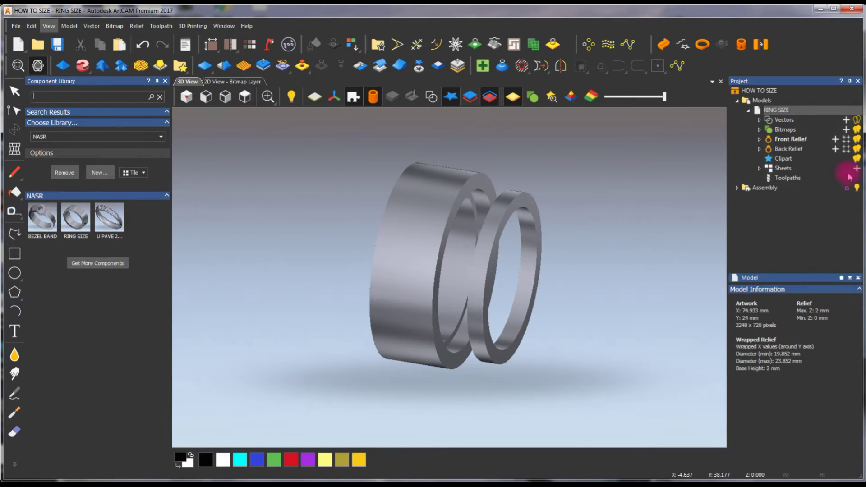
- Move the Root Assembly ring about -13.24 mm along X, clear of the other rings, and hide the vectors
click(739, 189)
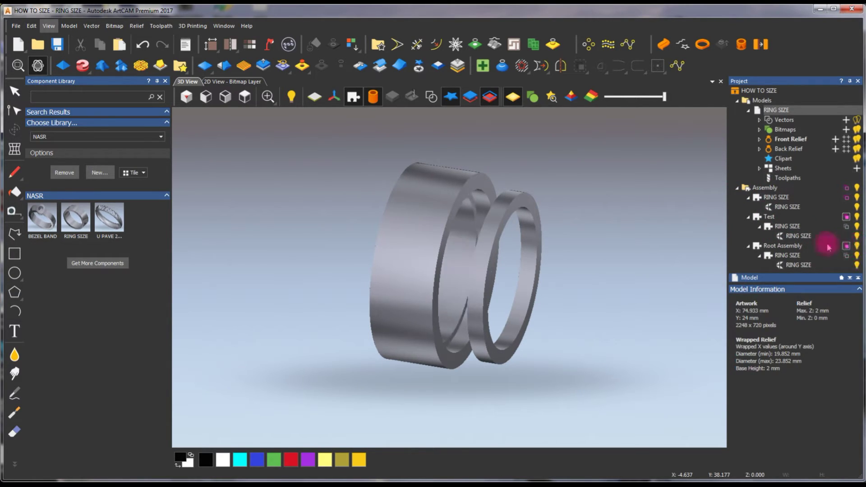
click(806, 248)
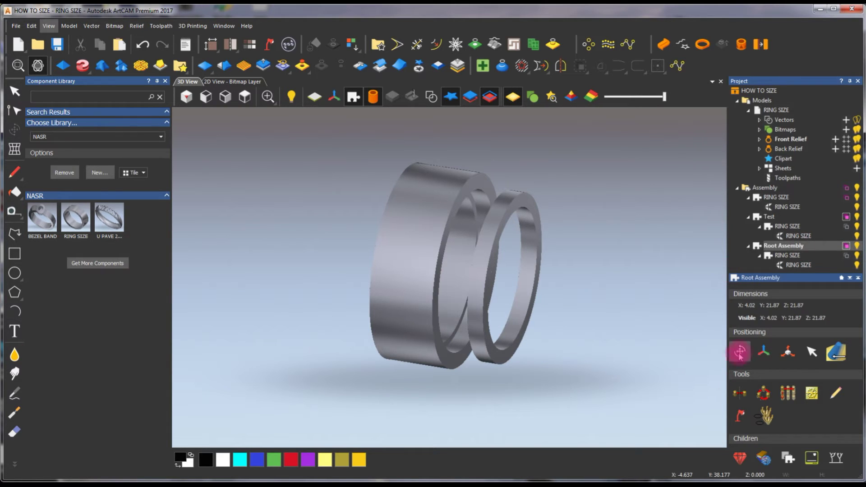
click(467, 215)
drag(451, 269, 346, 251)
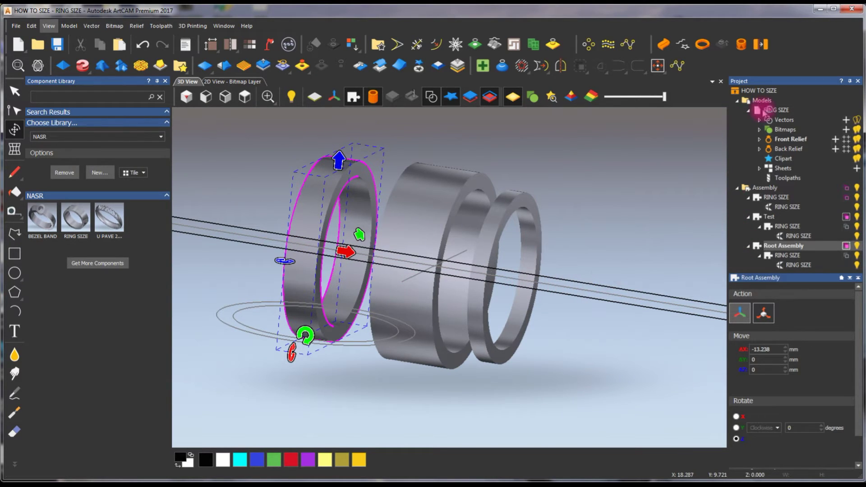
click(550, 251)
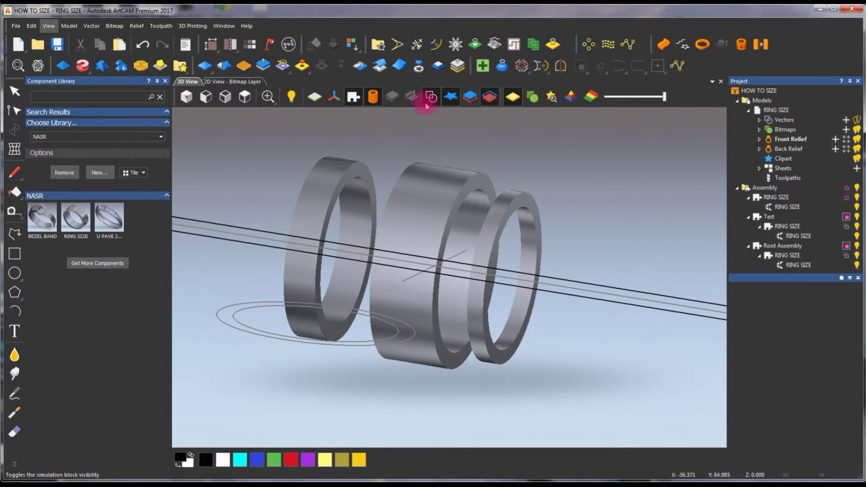
click(442, 97)
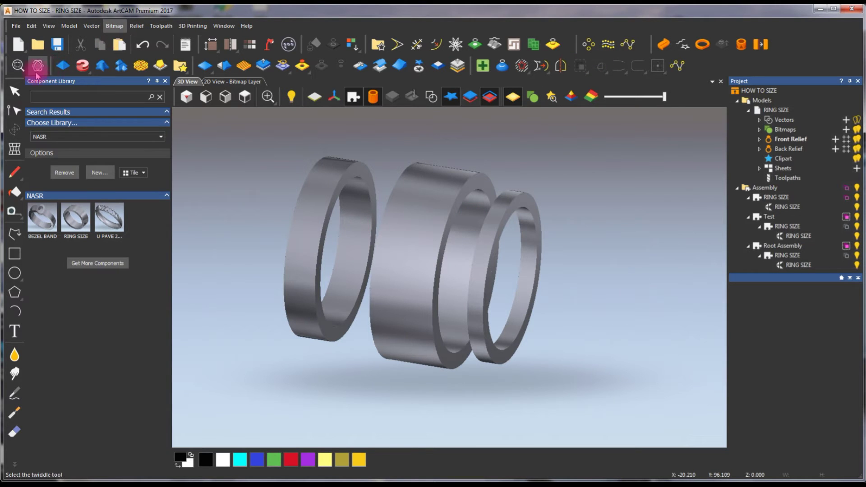
- Apply the 24ct Polished Gold material to the Root Assembly ring
drag(246, 291, 451, 304)
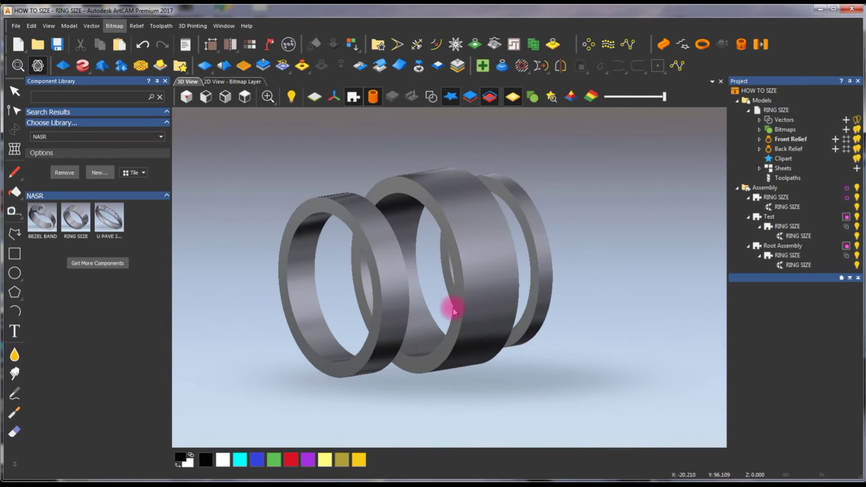
click(777, 248)
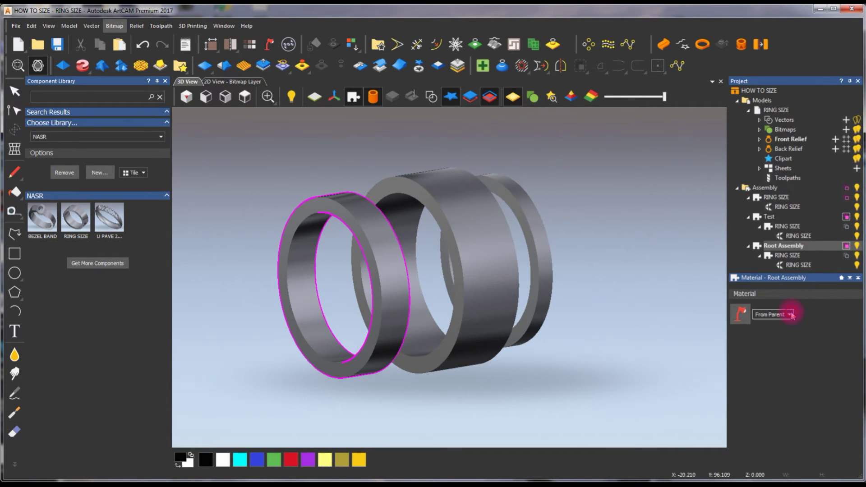
click(791, 315)
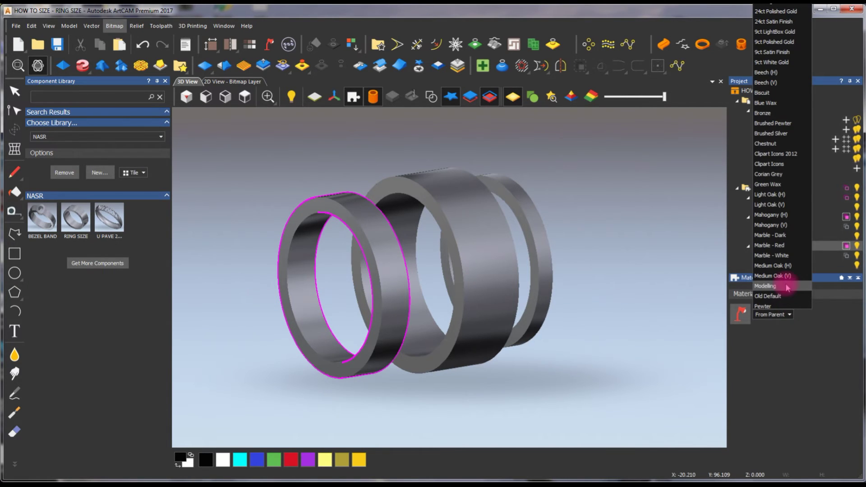
click(773, 12)
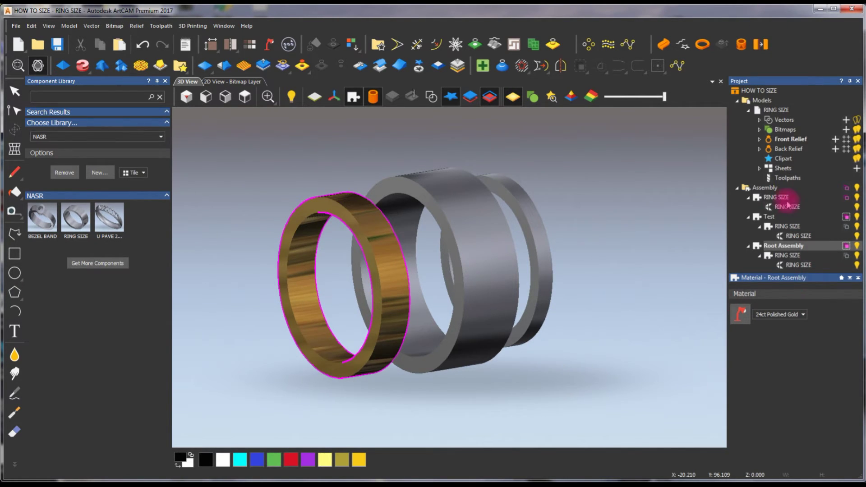
- Try Bronze and Corian Grey on the Test ring and settle on the Beech (H) material
click(770, 218)
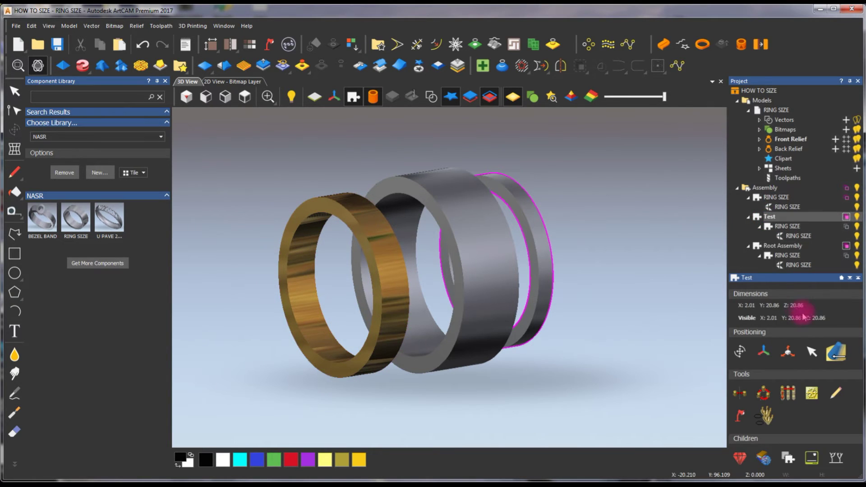
click(738, 416)
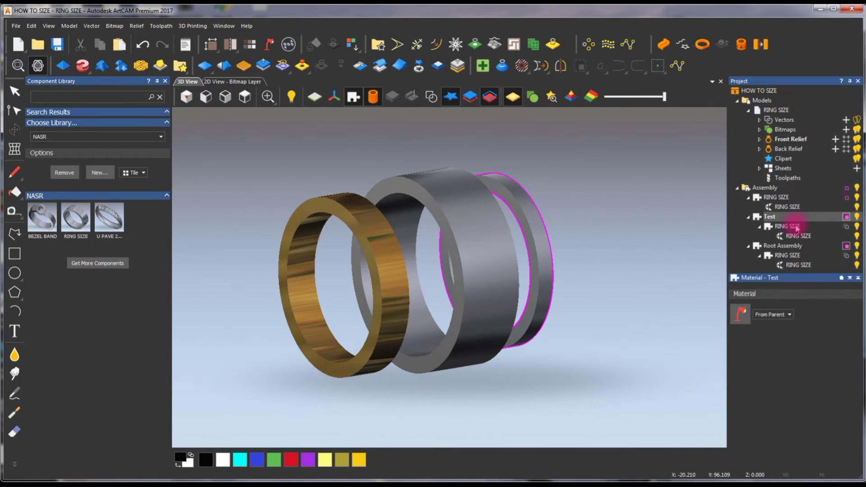
click(791, 315)
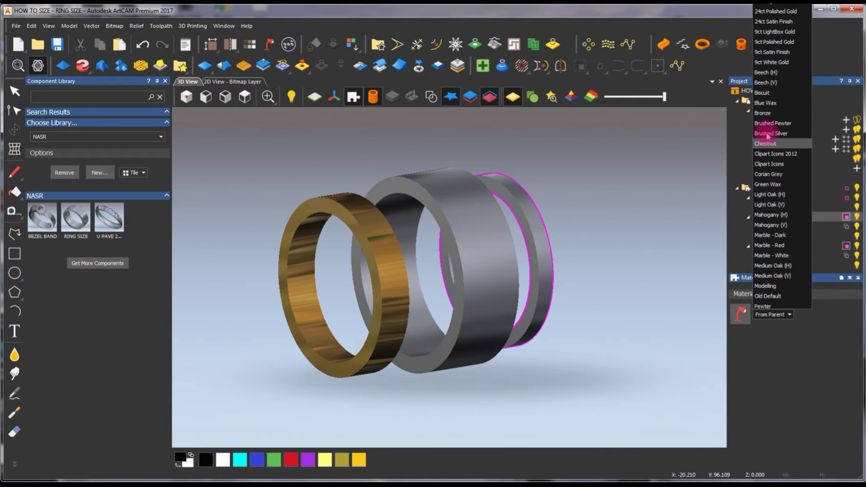
click(776, 114)
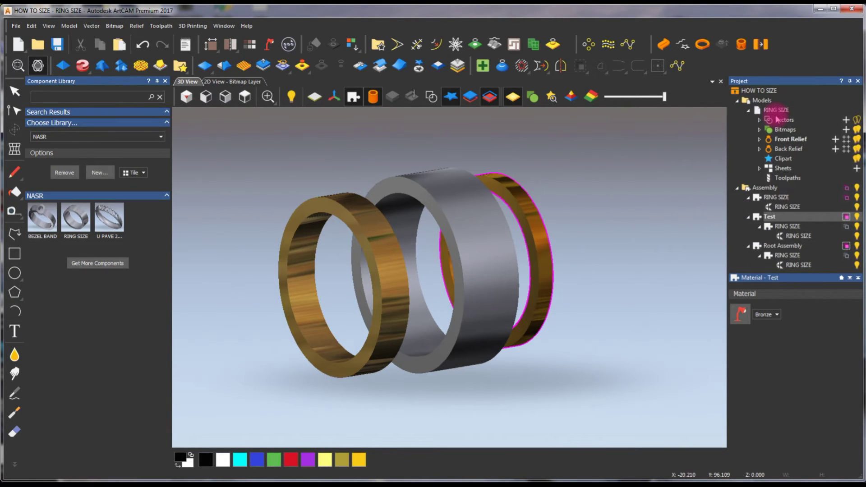
click(780, 316)
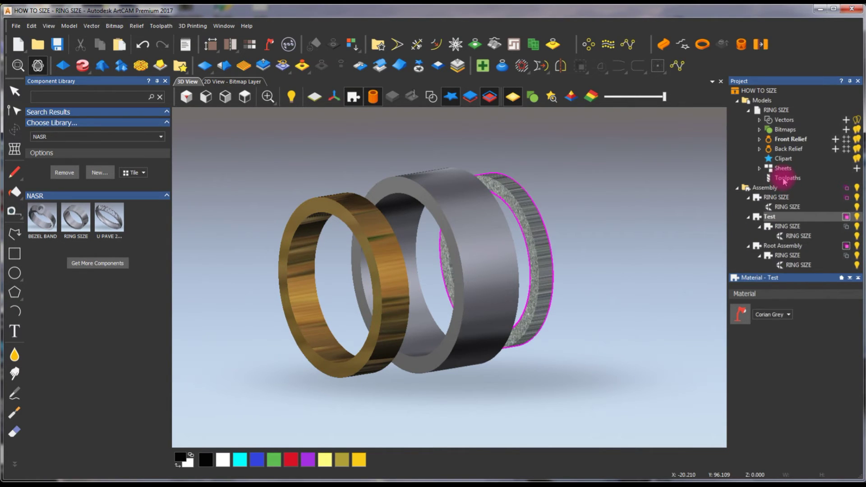
click(749, 223)
click(789, 315)
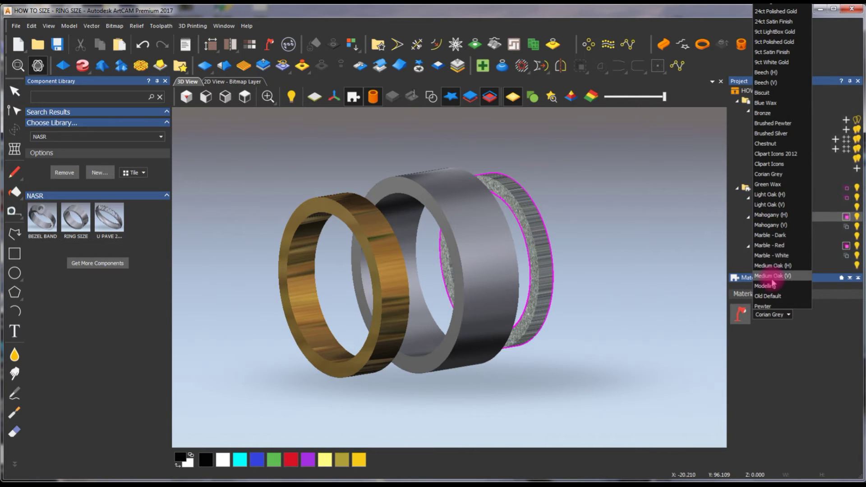
click(777, 73)
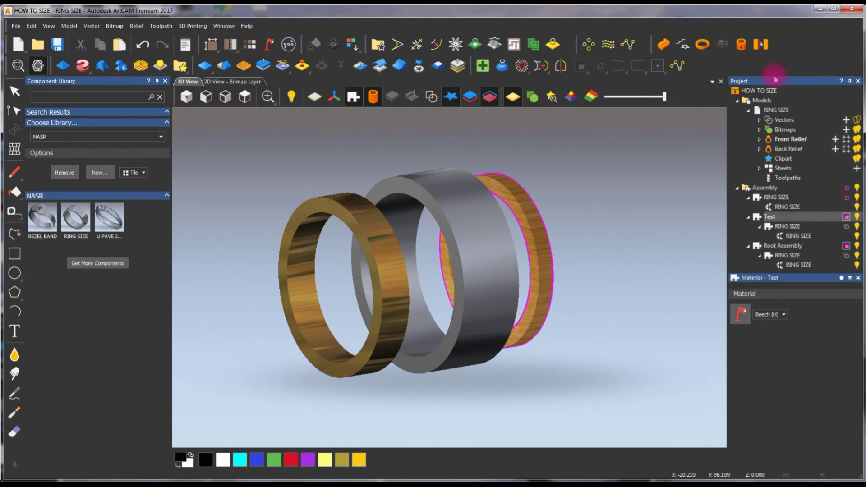
- Import the U PAVE component from the NASR library in American size 8 with a 4 mm width
drag(518, 247, 706, 143)
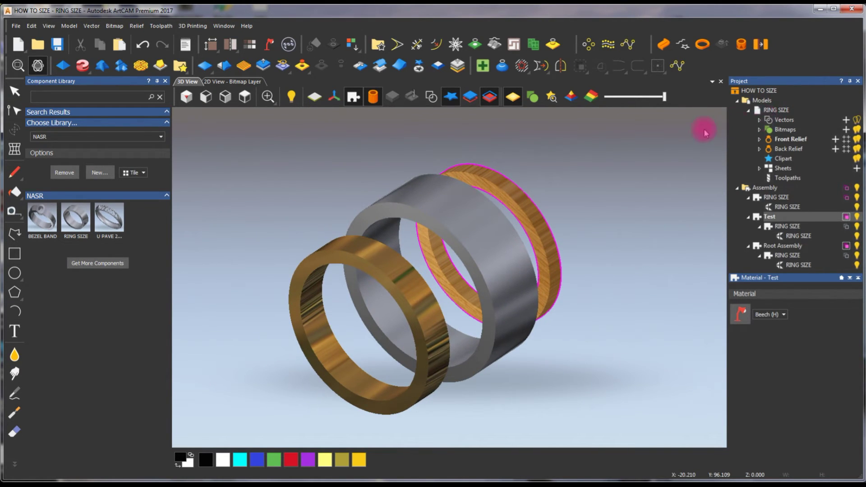
click(437, 240)
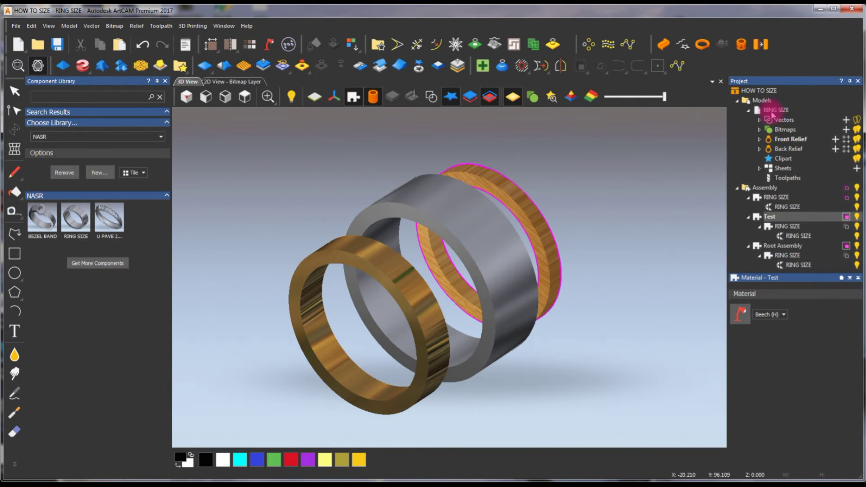
click(772, 102)
drag(451, 329, 635, 307)
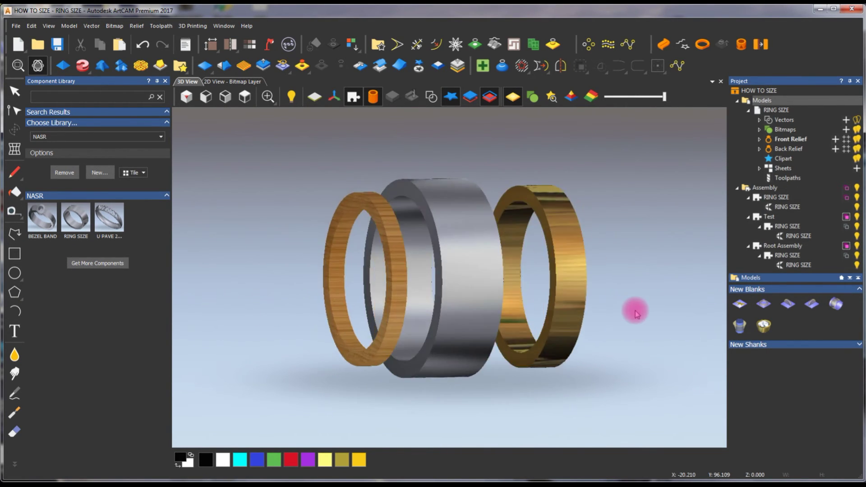
drag(468, 312, 570, 327)
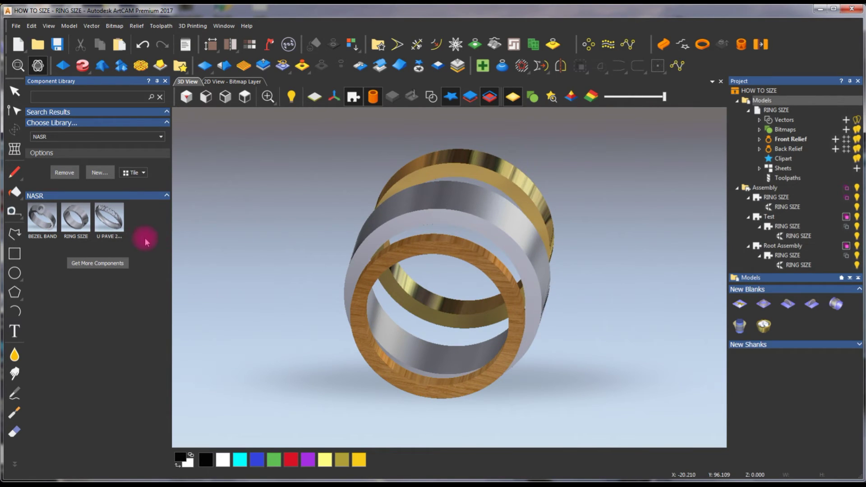
click(116, 224)
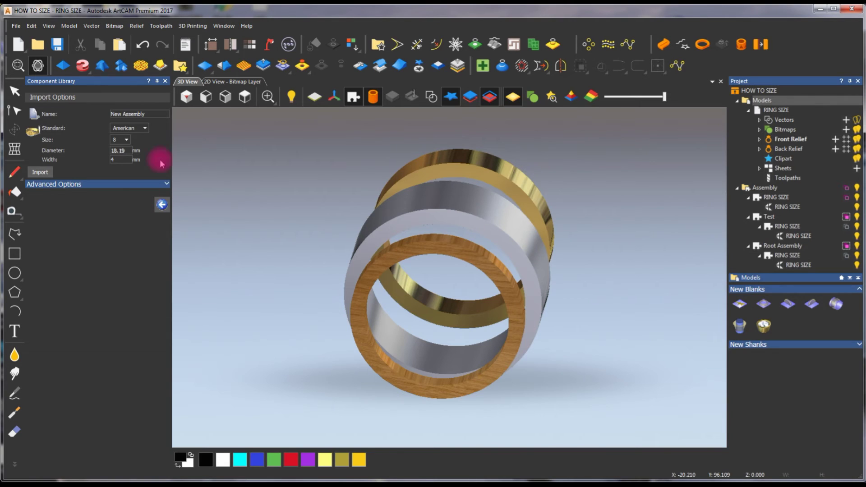
click(41, 173)
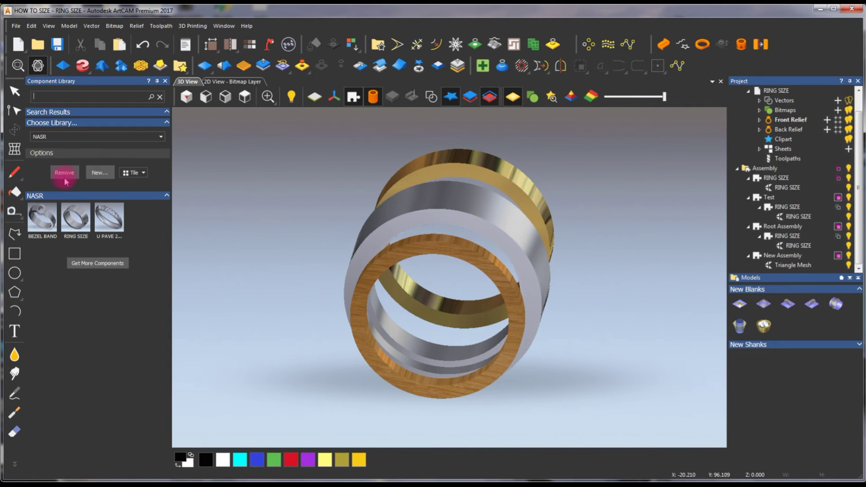
- Move the imported U PAVE ring about 17.13 mm along X, beyond the wooden ring, and hide the vectors
click(786, 255)
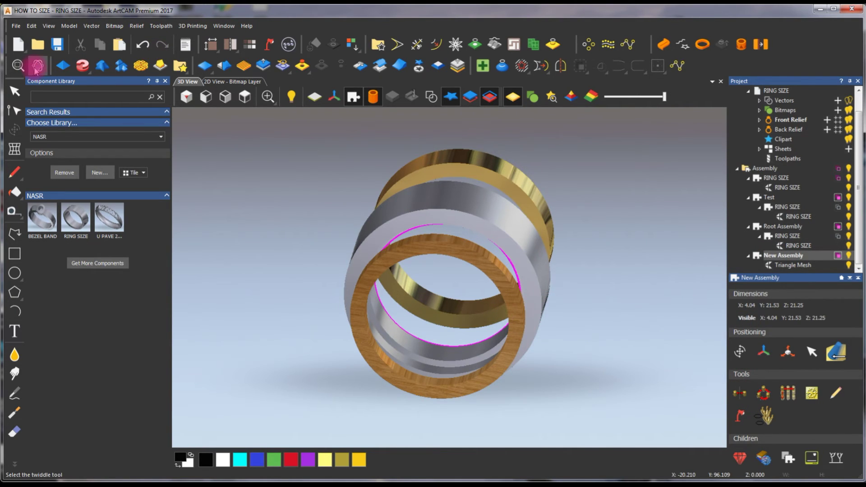
drag(523, 306, 709, 233)
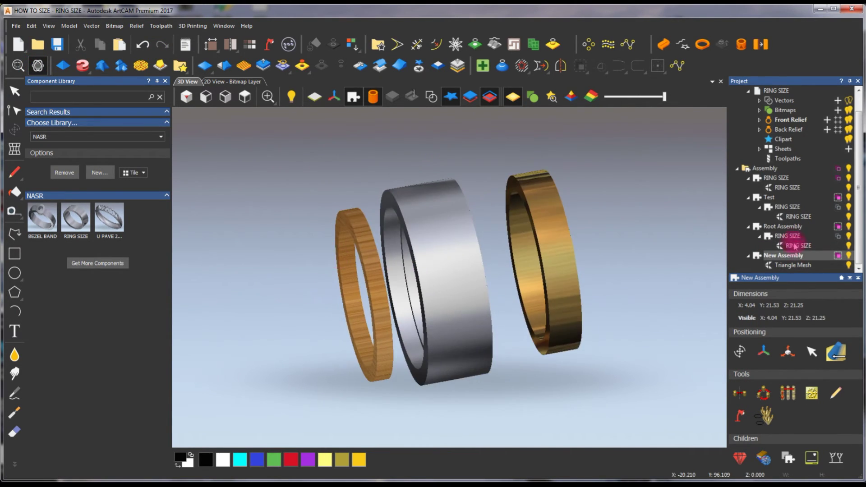
click(429, 271)
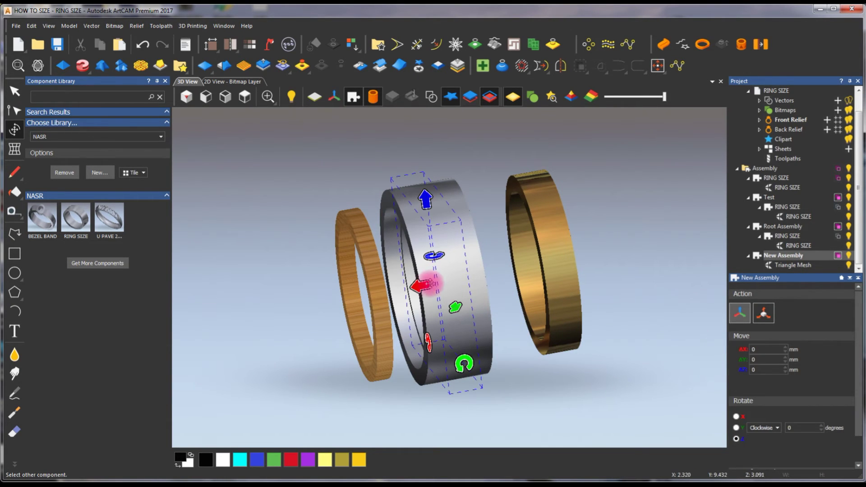
drag(414, 285, 253, 289)
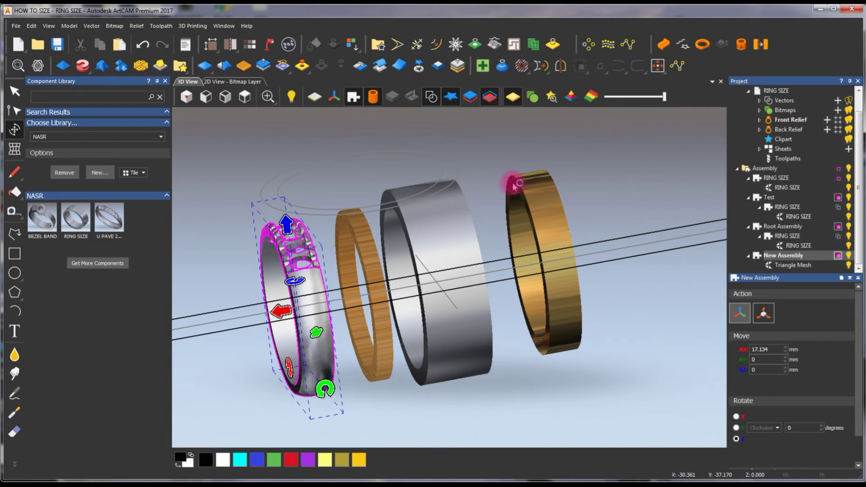
click(381, 170)
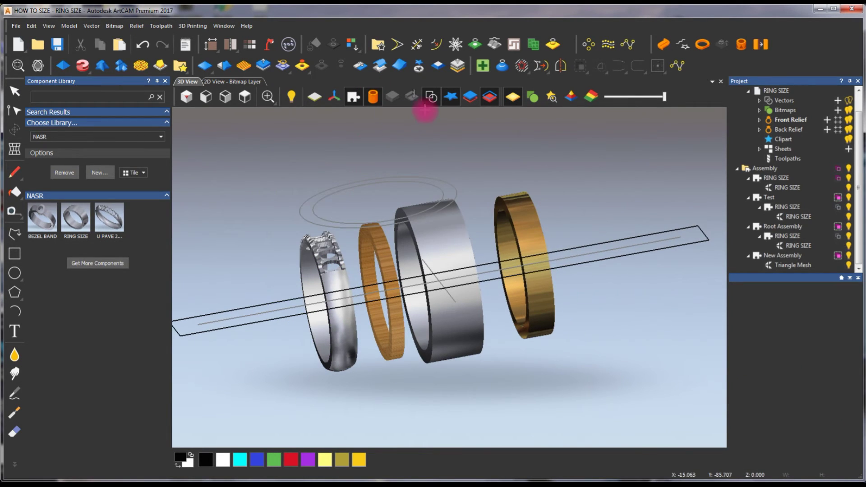
click(433, 97)
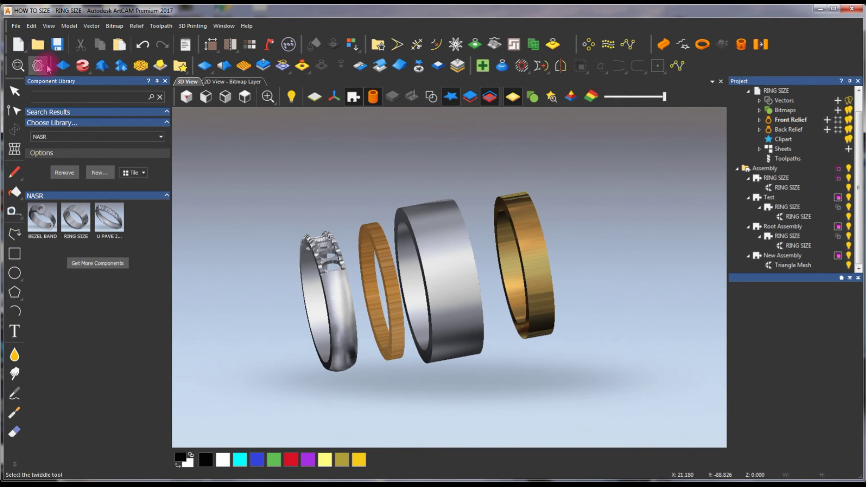
- Open the material settings for the whole Assembly and set the 3D view background to BlackSilk
drag(267, 216, 355, 267)
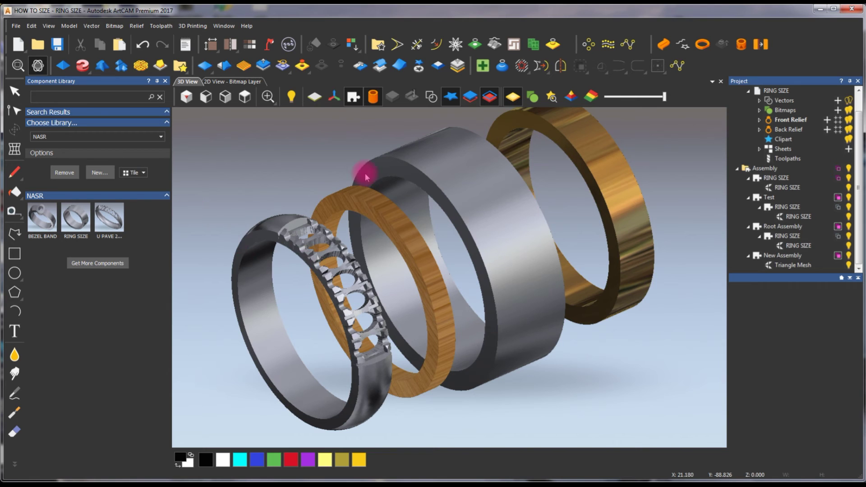
drag(357, 249, 477, 286)
drag(545, 324, 519, 300)
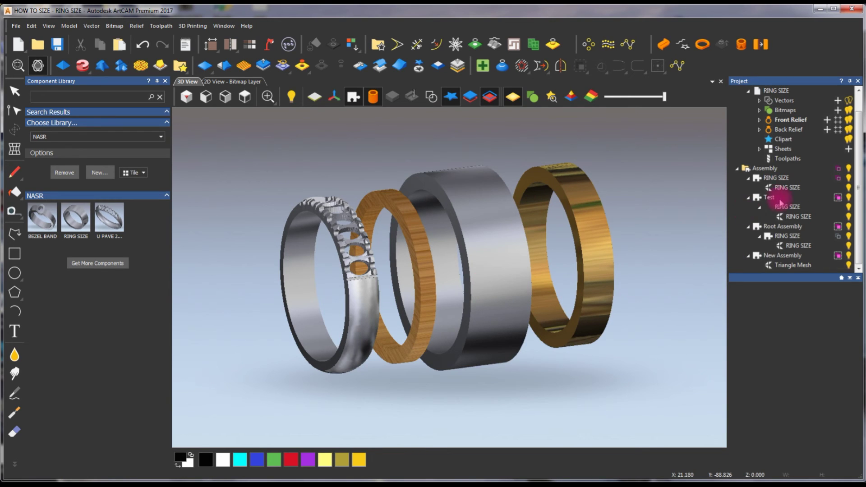
click(766, 169)
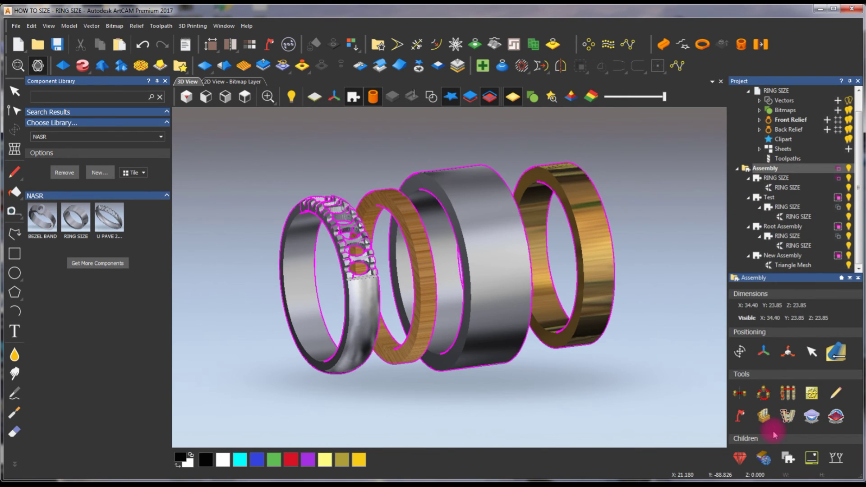
click(753, 398)
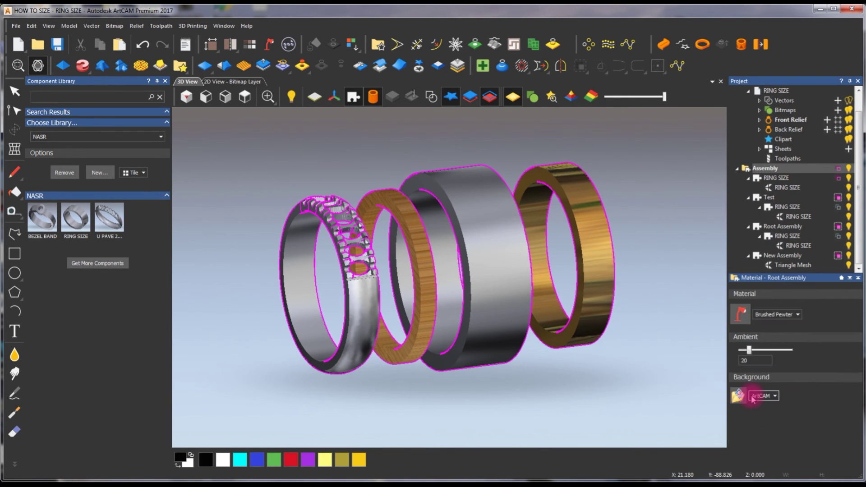
click(775, 397)
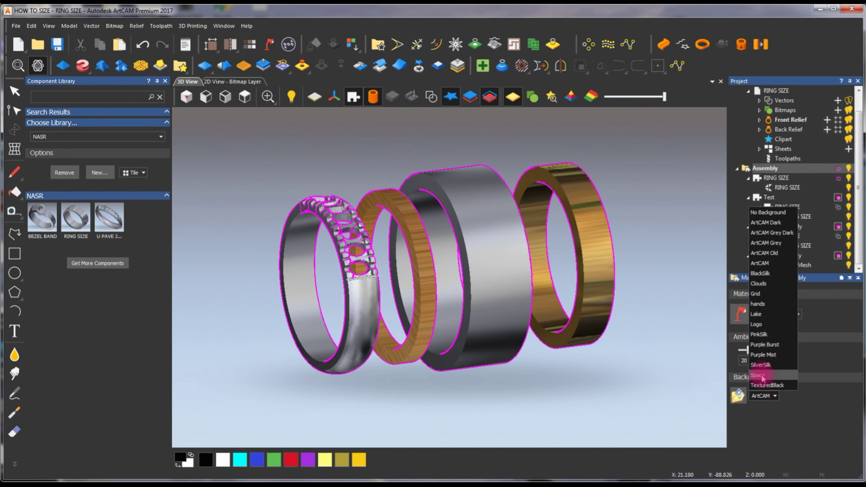
click(761, 274)
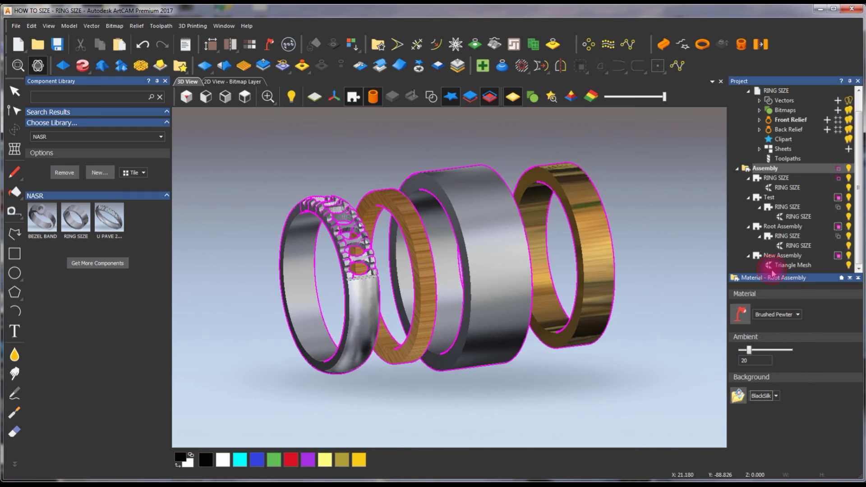
- Try the Clouds, Purple Mist and hands backgrounds behind the four rings
click(776, 397)
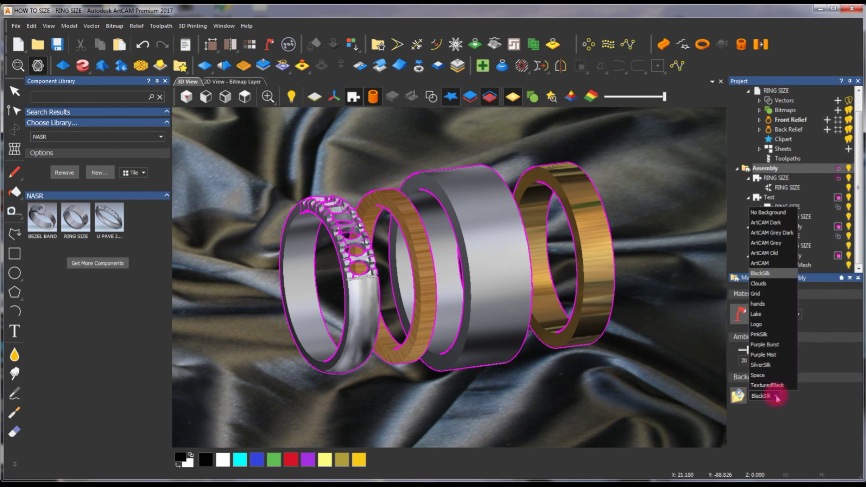
click(779, 292)
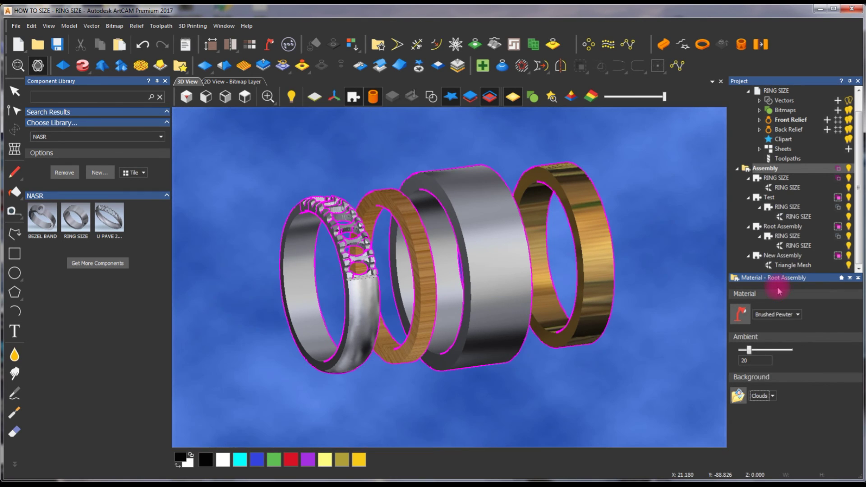
click(774, 397)
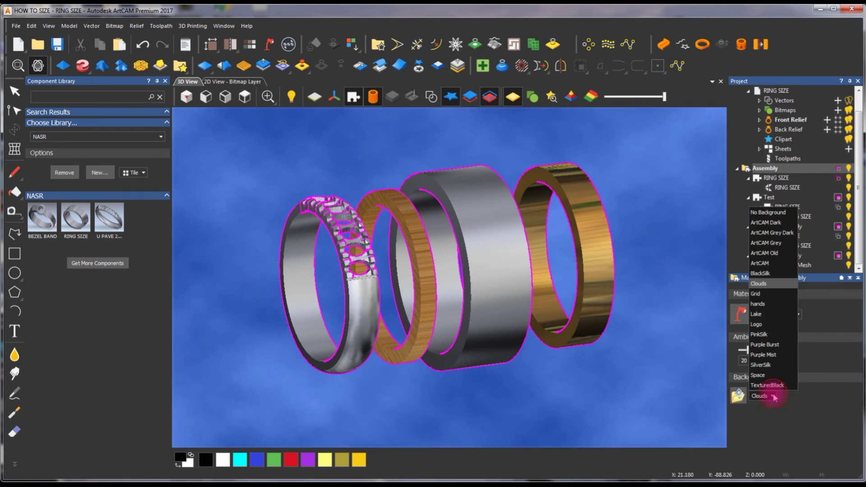
click(767, 355)
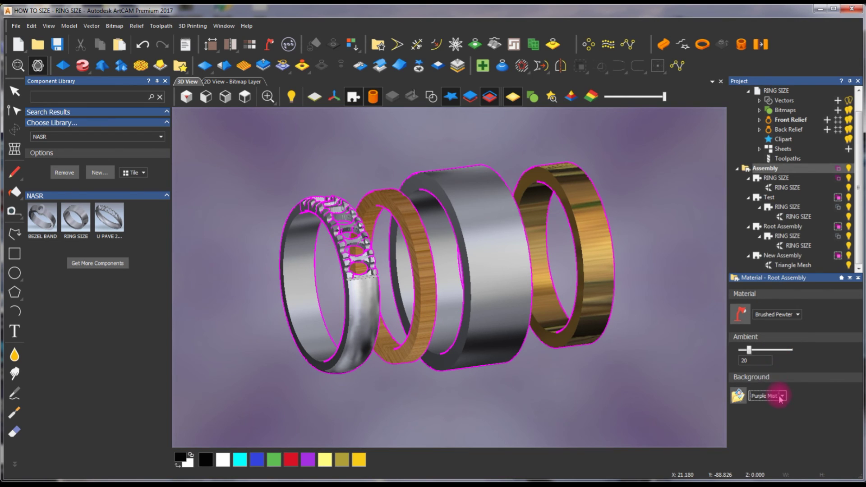
click(783, 397)
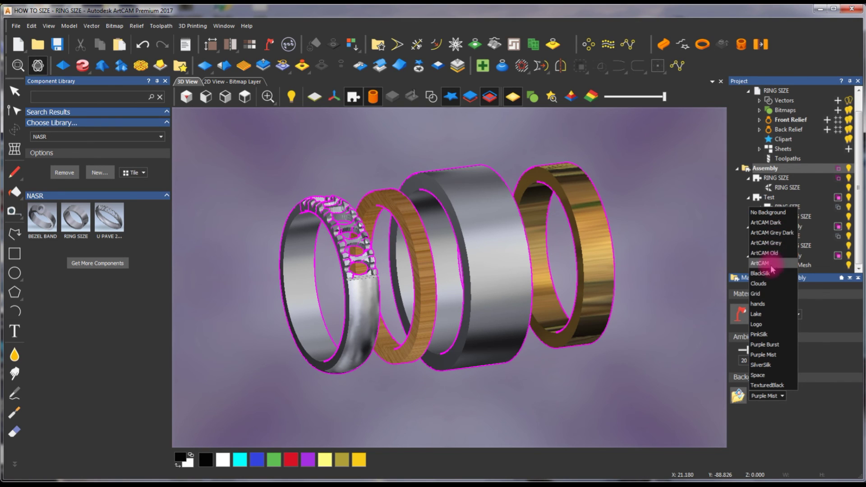
click(763, 304)
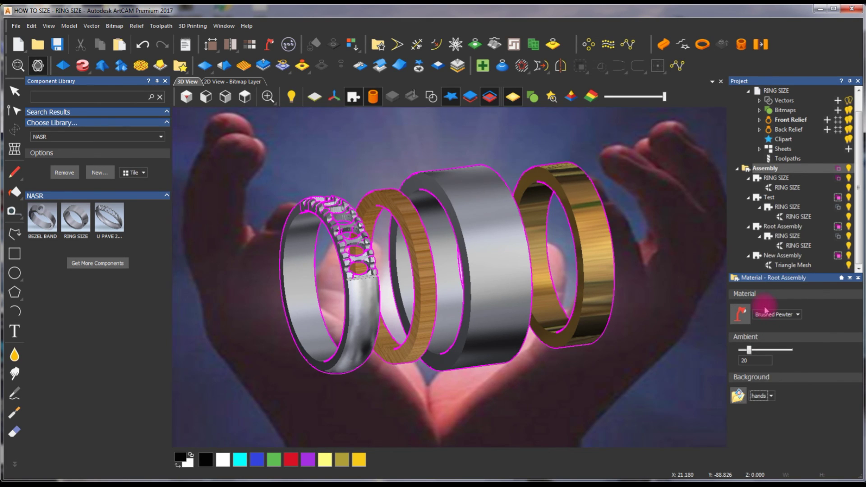
- Try the Space and TexturedBlack backgrounds, and return to Clouds
click(772, 397)
click(777, 379)
click(772, 396)
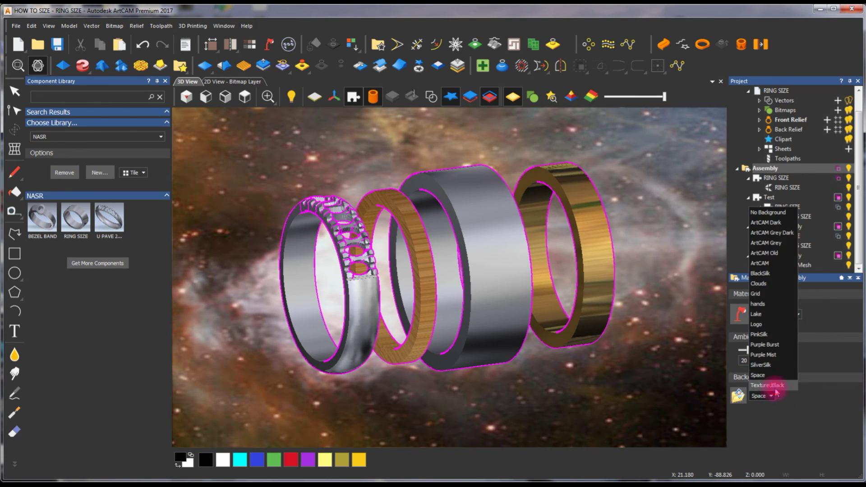
click(774, 387)
click(790, 397)
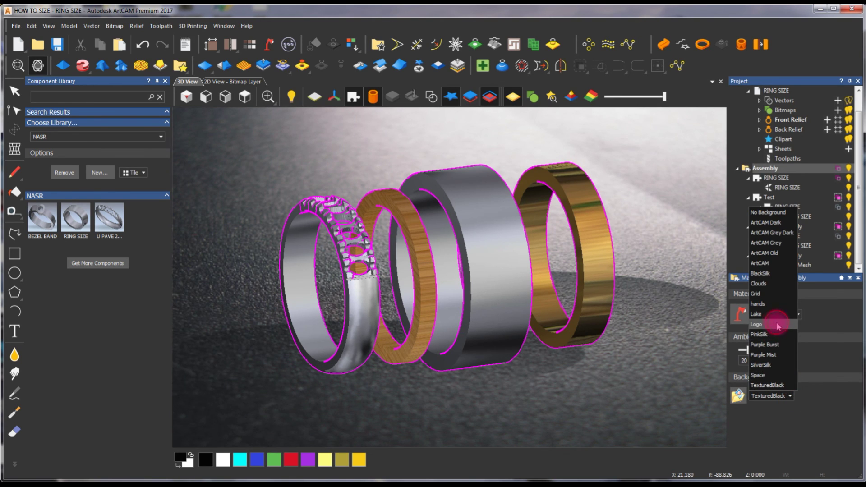
click(779, 284)
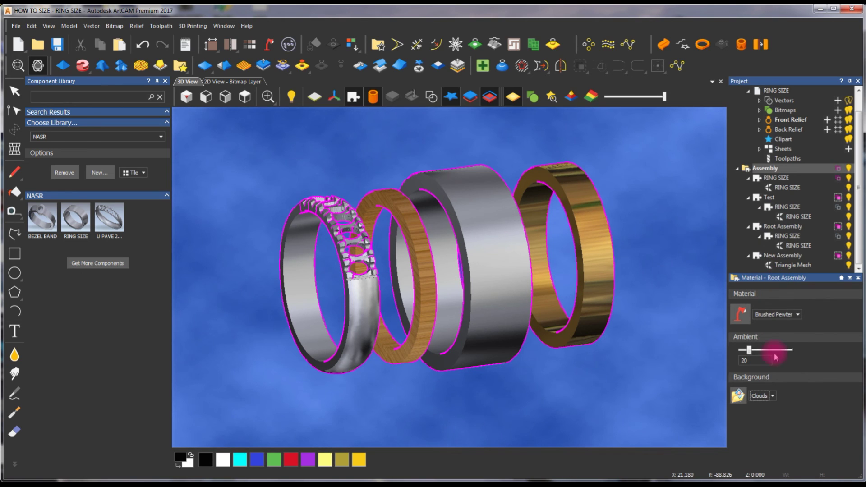
- Try the ArtCAM Dark background, settle on Purple Burst, and deselect the assembly by selecting the RING SIZE model
click(773, 398)
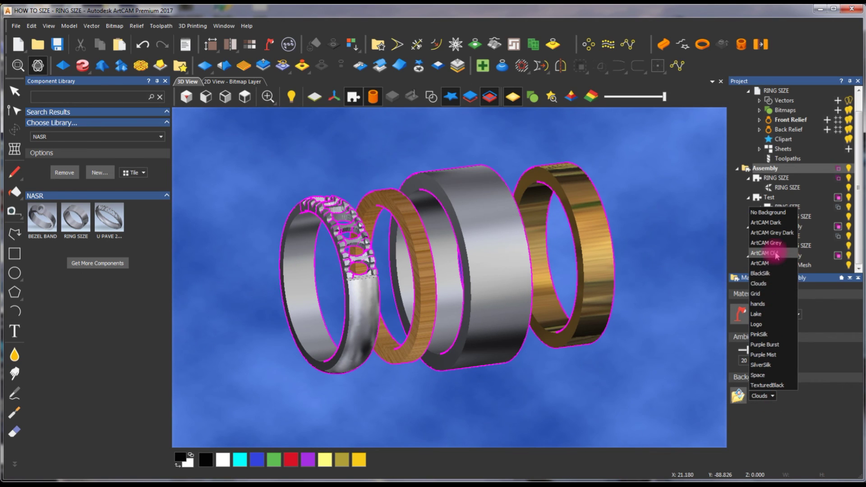
click(776, 223)
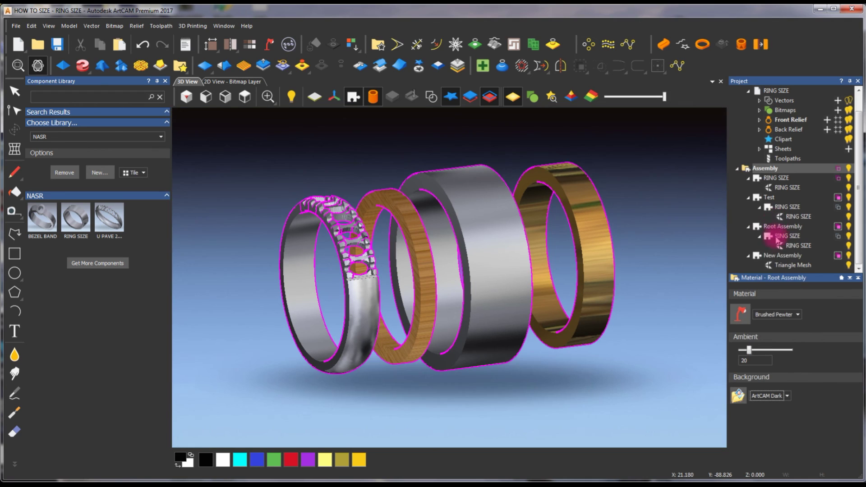
click(787, 395)
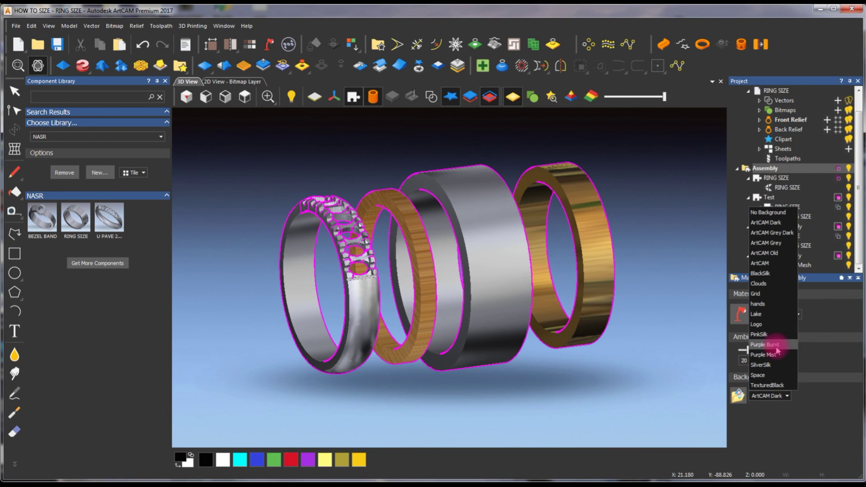
click(779, 353)
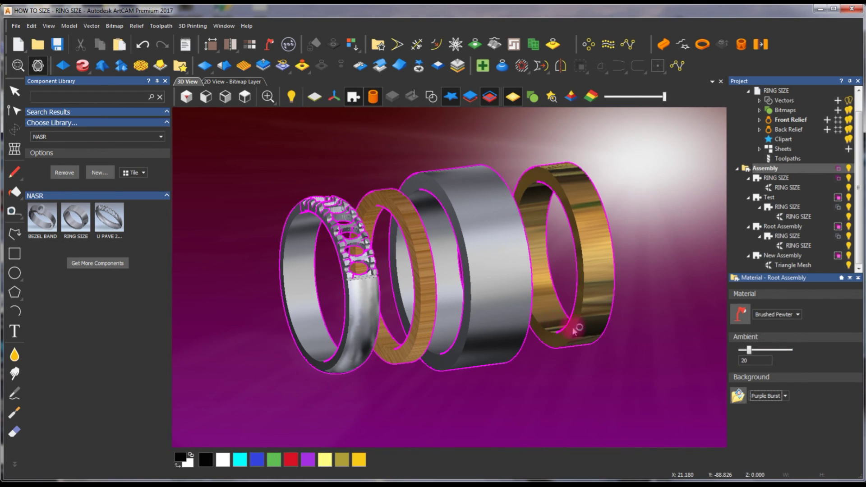
click(783, 92)
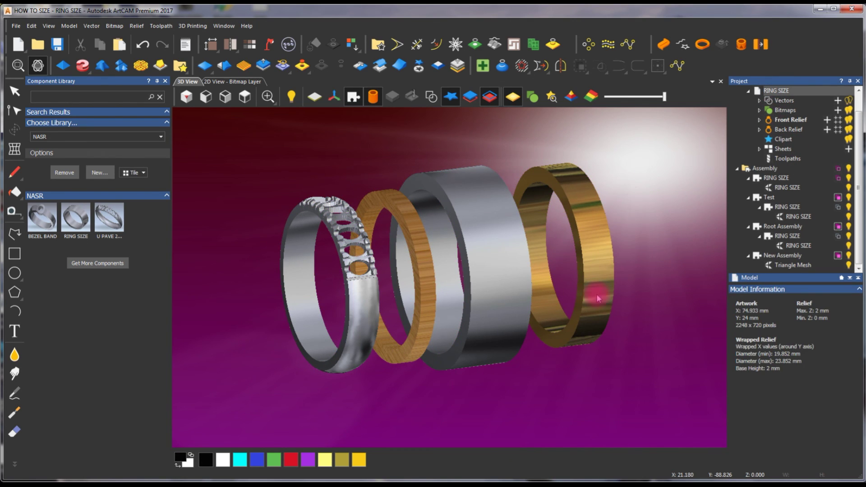